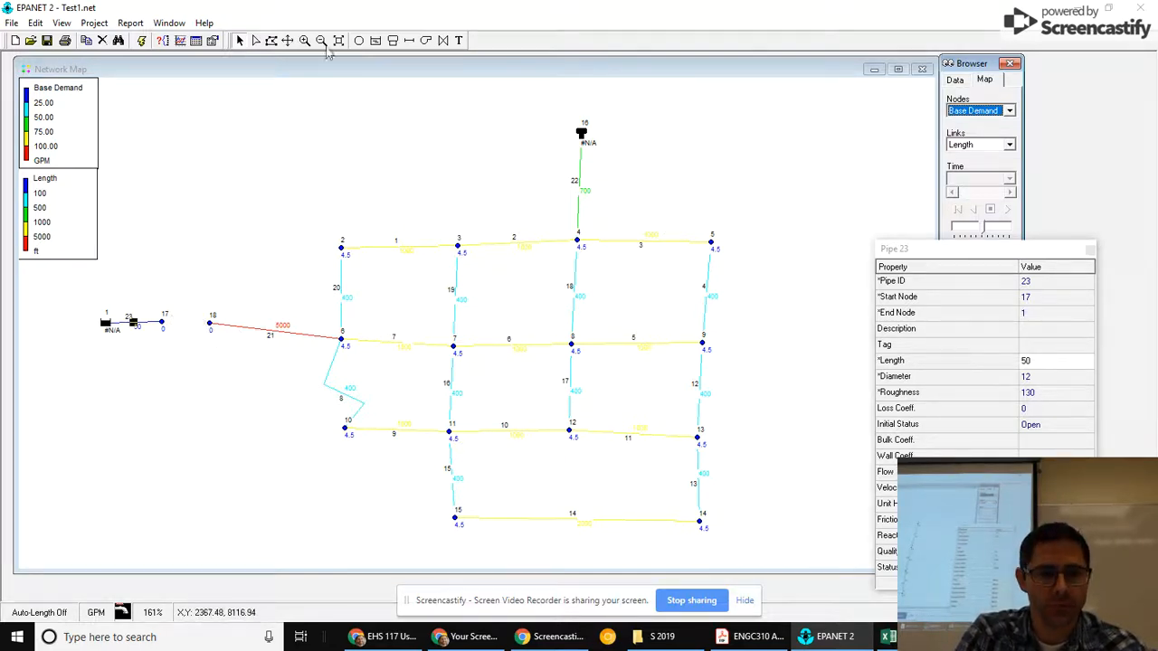
- Add a pump to the network running from junction 17 to junction 18
click(425, 41)
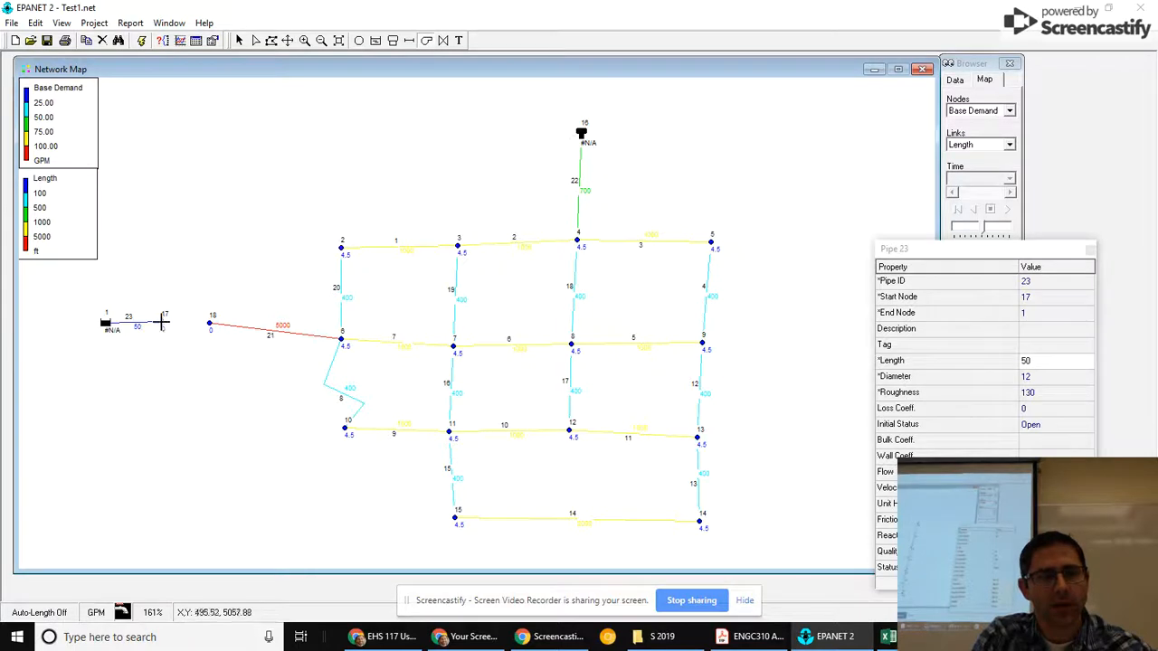
click(163, 322)
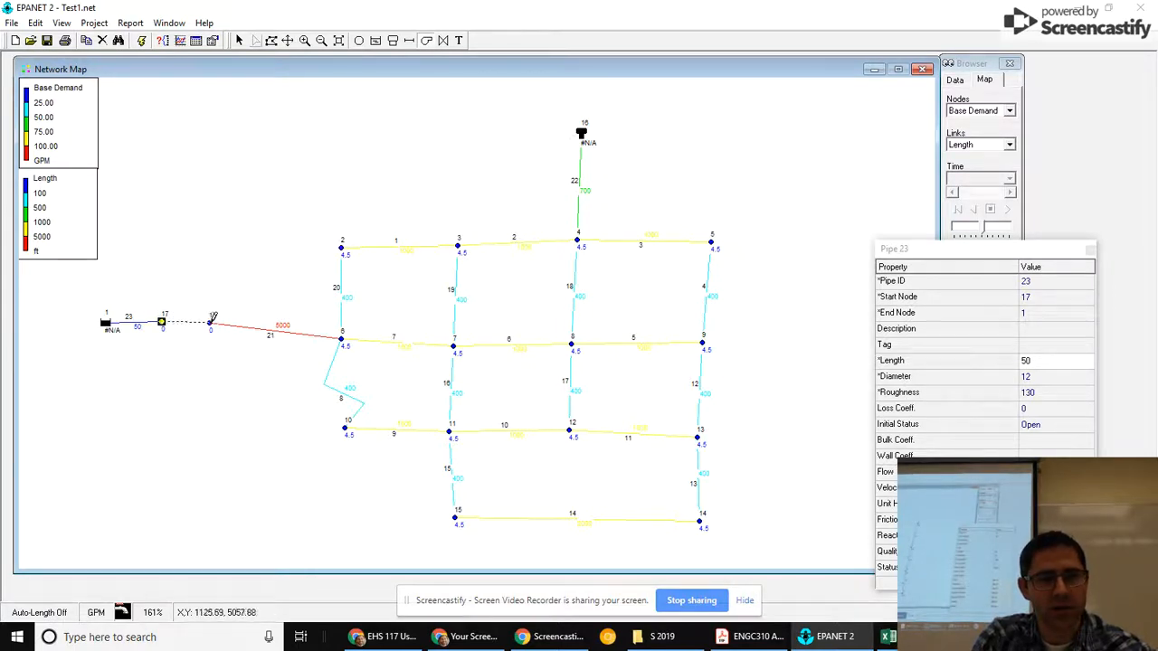
click(210, 321)
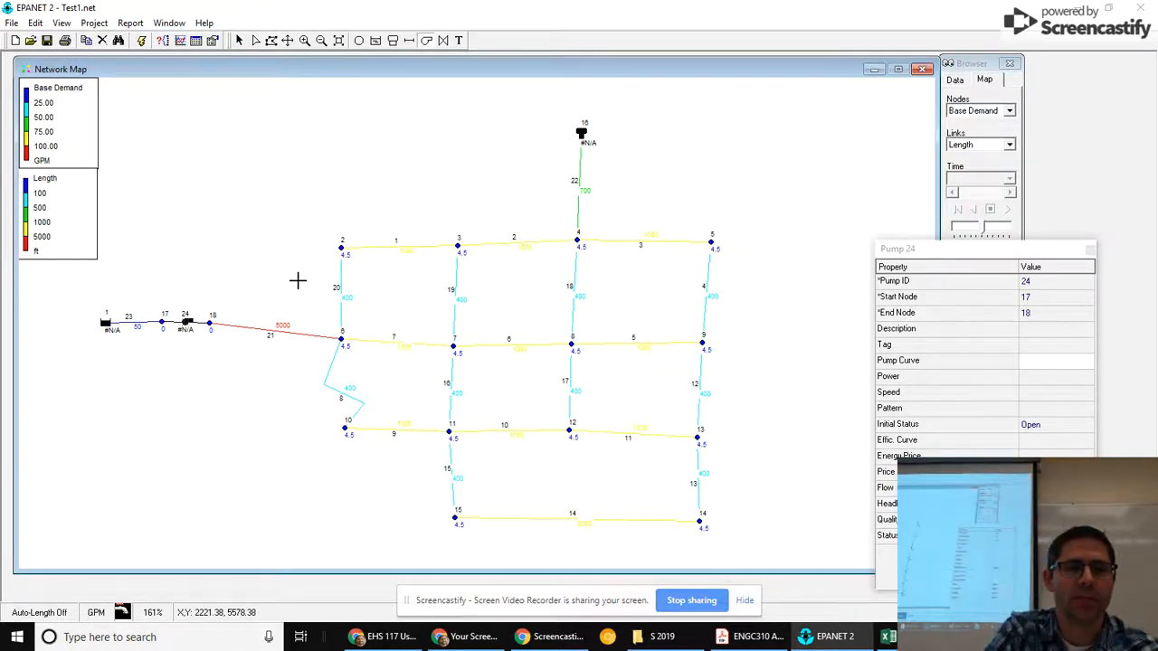
- Reverse the flow direction of the pump between junctions 17 and 18, and reverse it back to run from 17 to 18
right_click(186, 325)
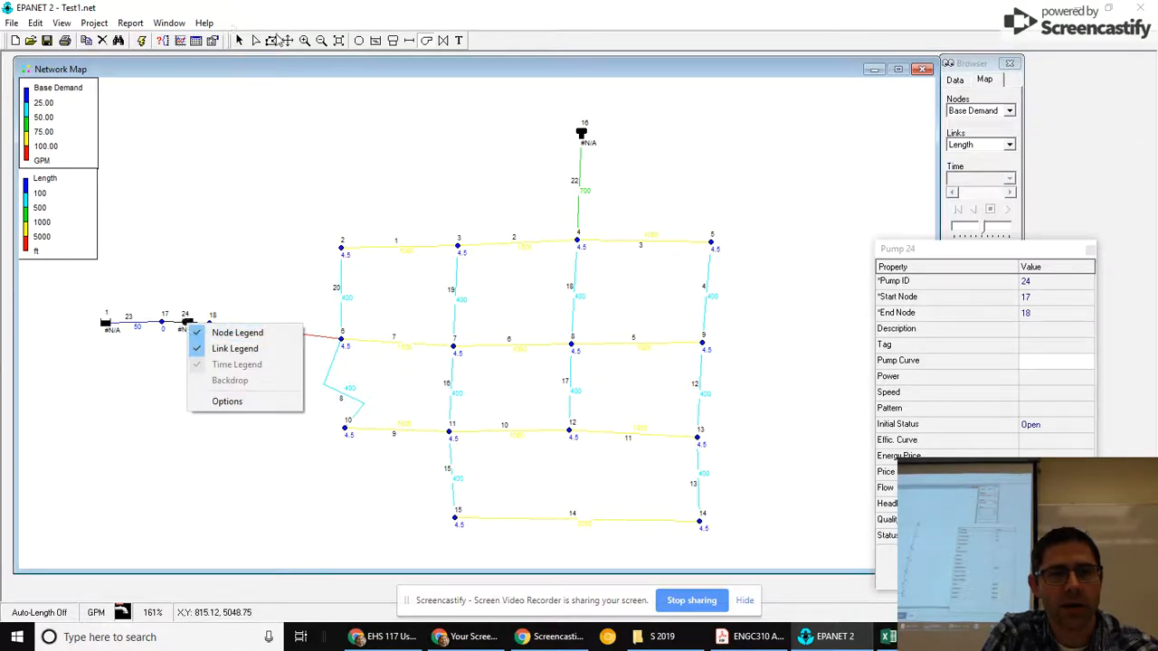
click(239, 42)
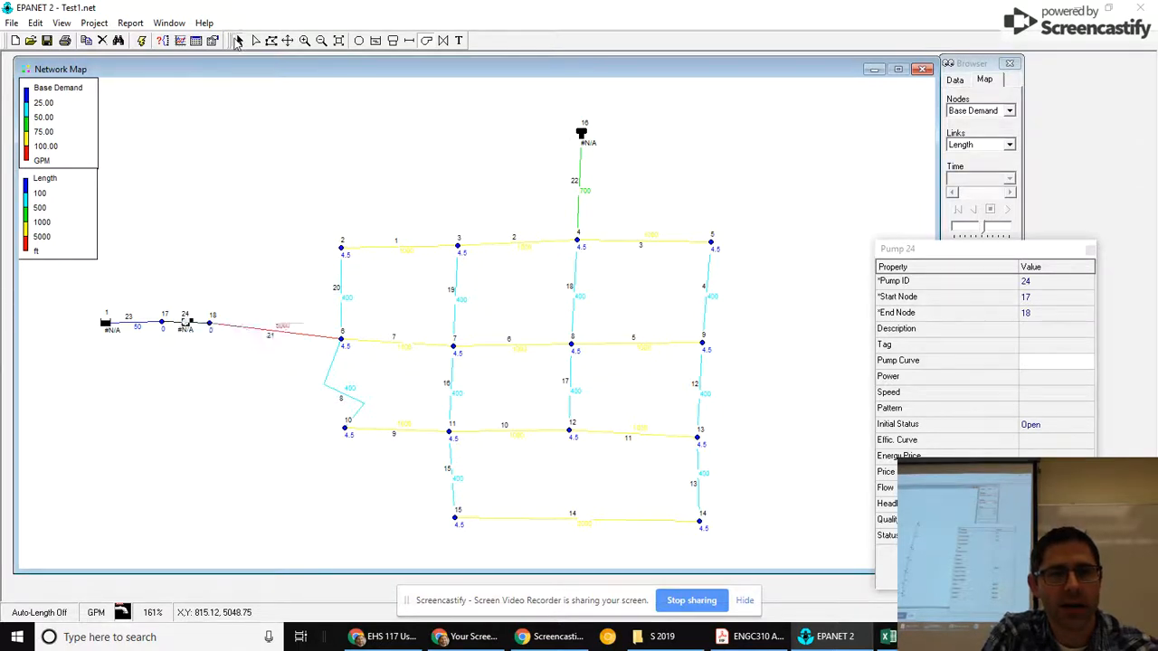
right_click(185, 324)
click(230, 380)
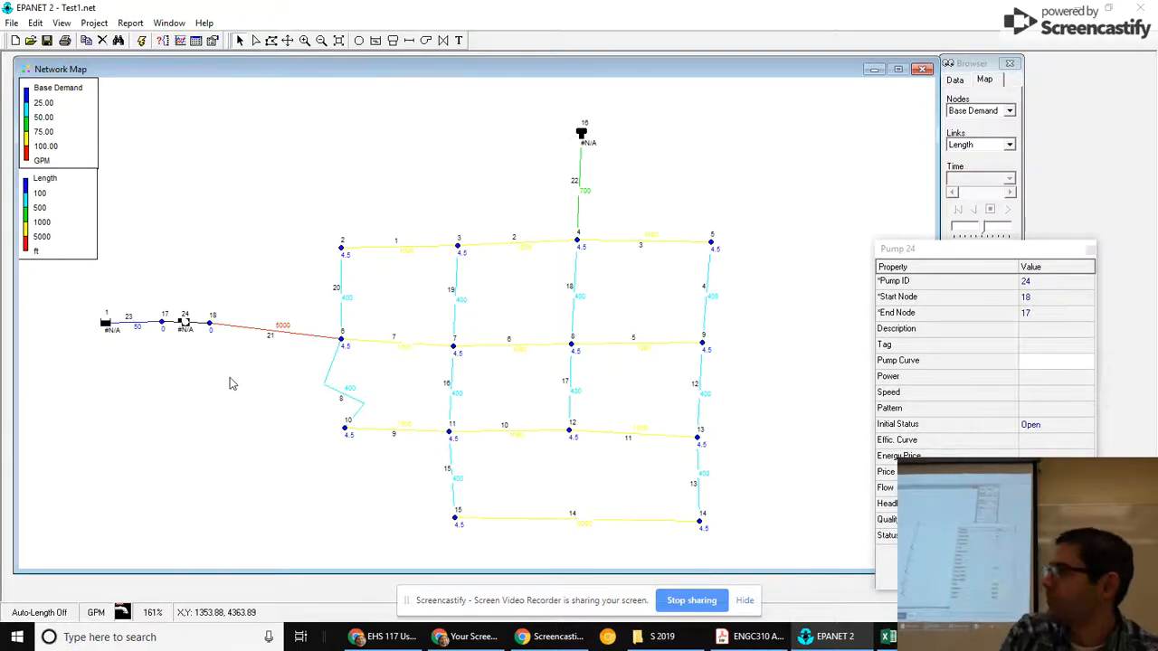
right_click(184, 322)
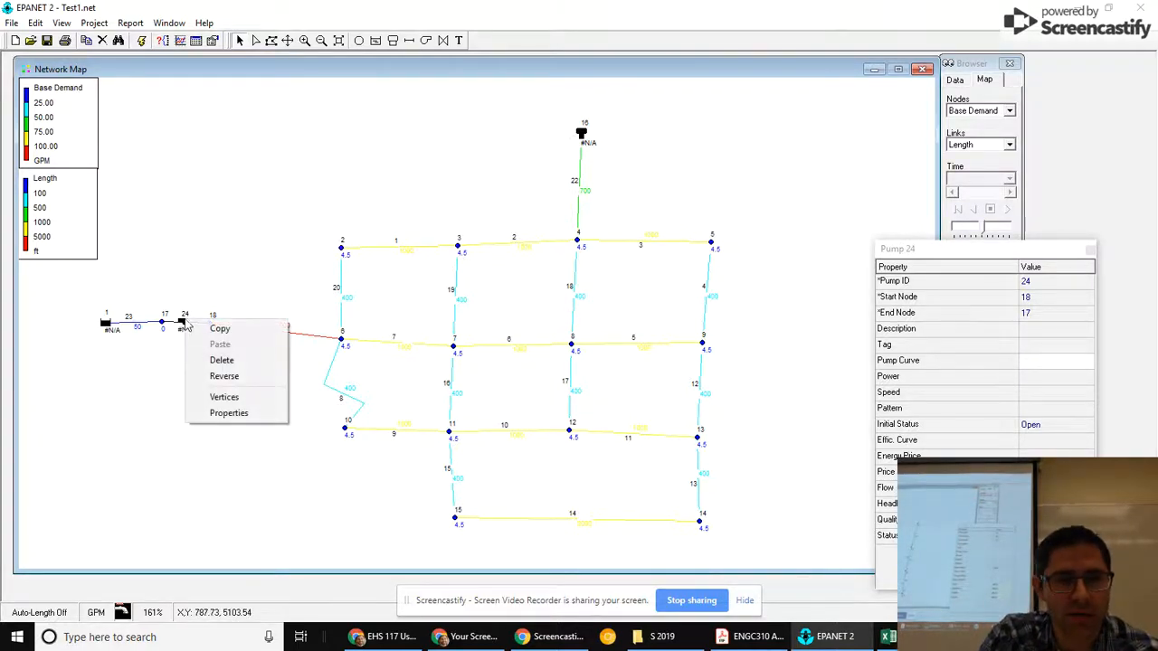
click(215, 378)
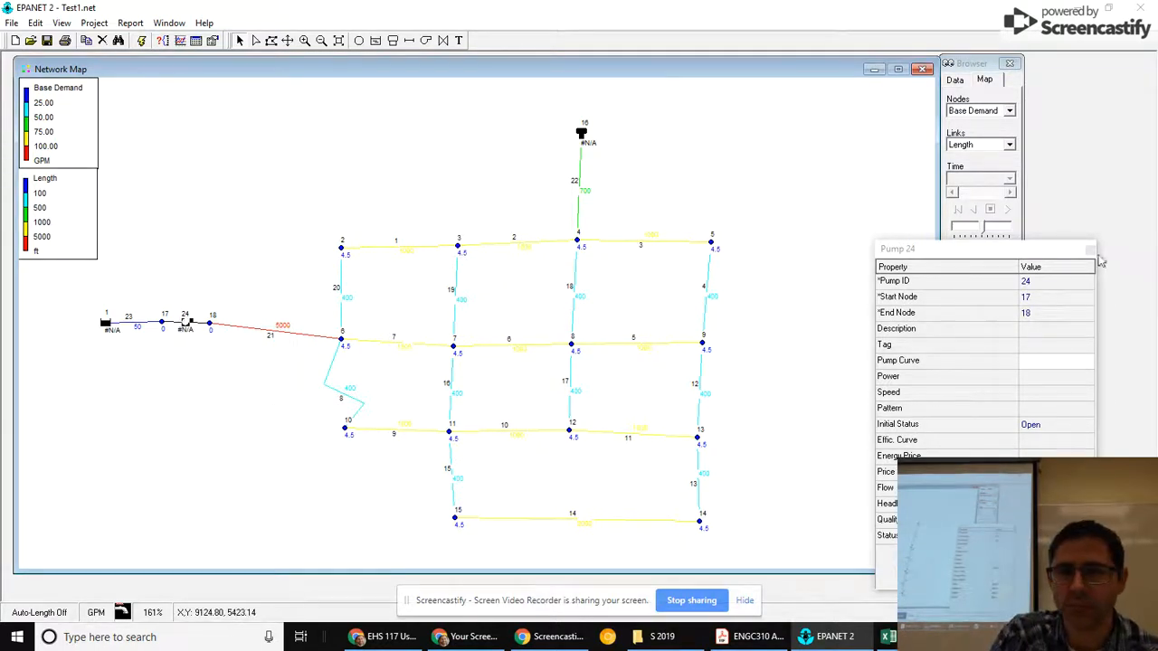
- Browse the network's junction data, examining the properties of junctions 10 through 15 and 17
click(939, 251)
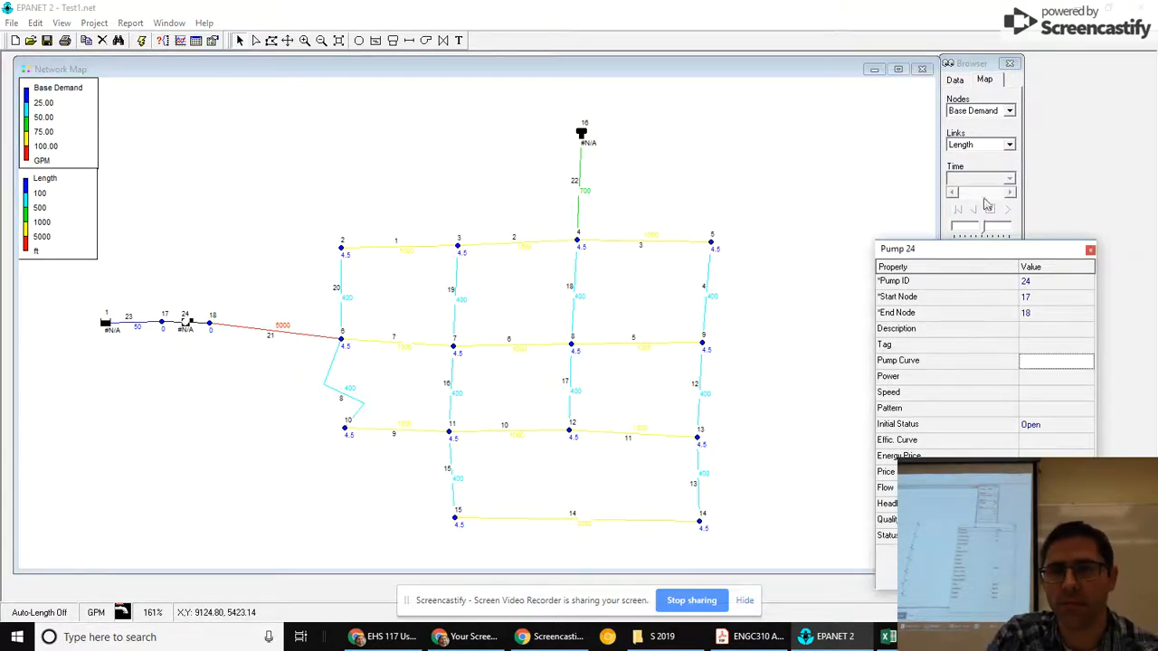
click(966, 70)
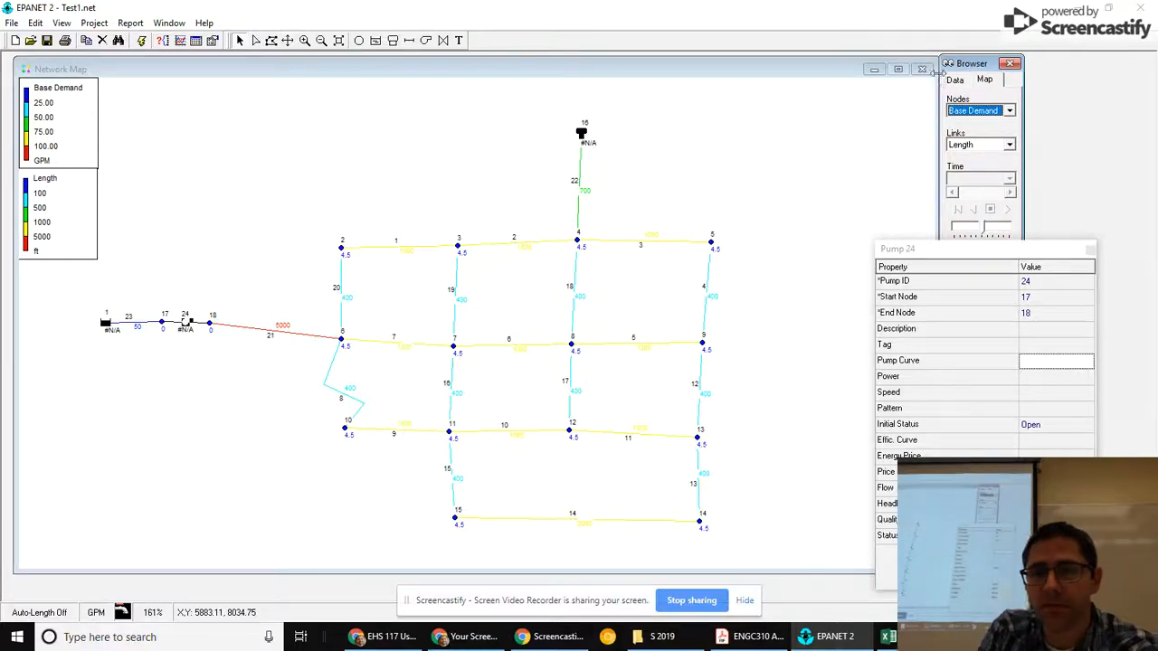
click(957, 82)
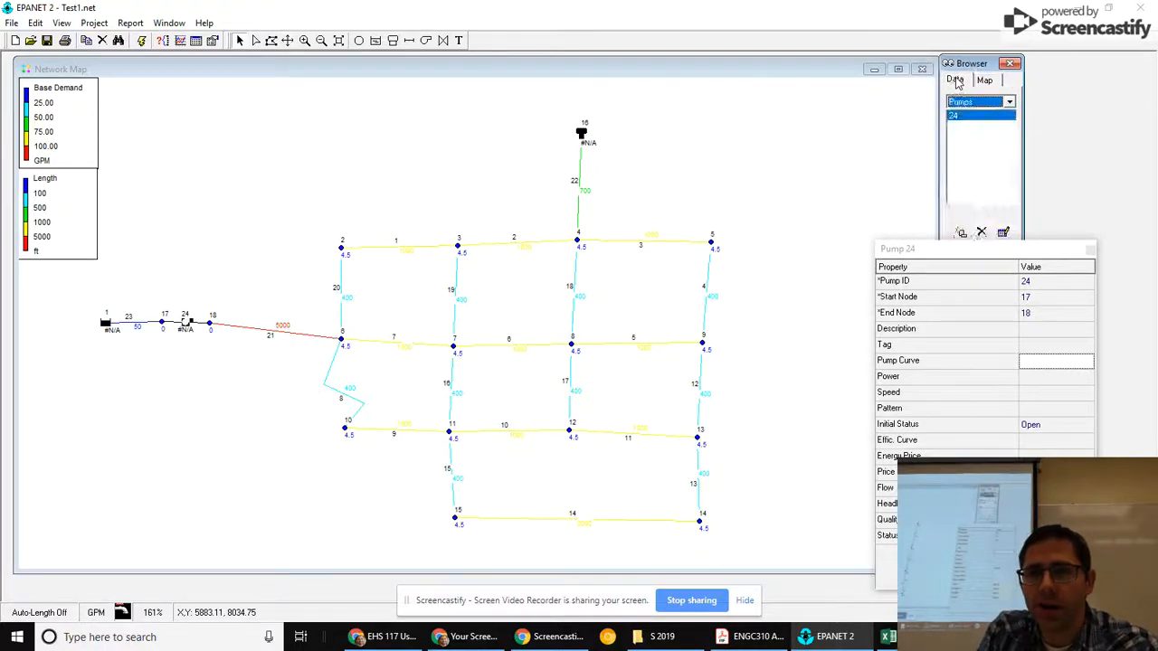
click(995, 104)
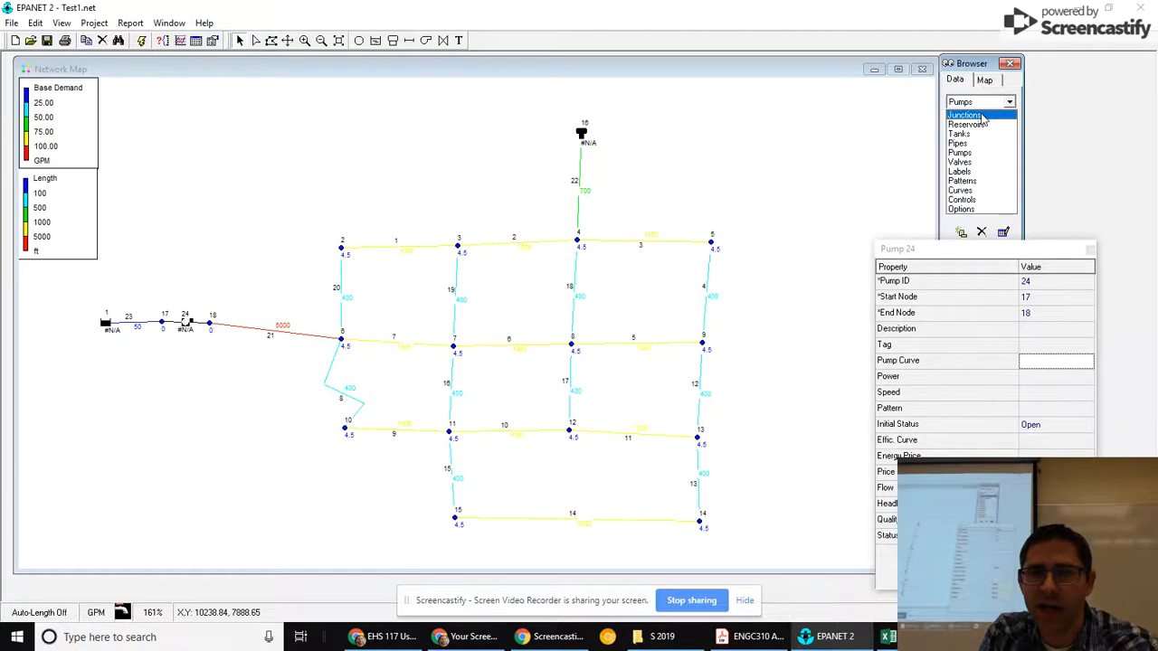
click(984, 118)
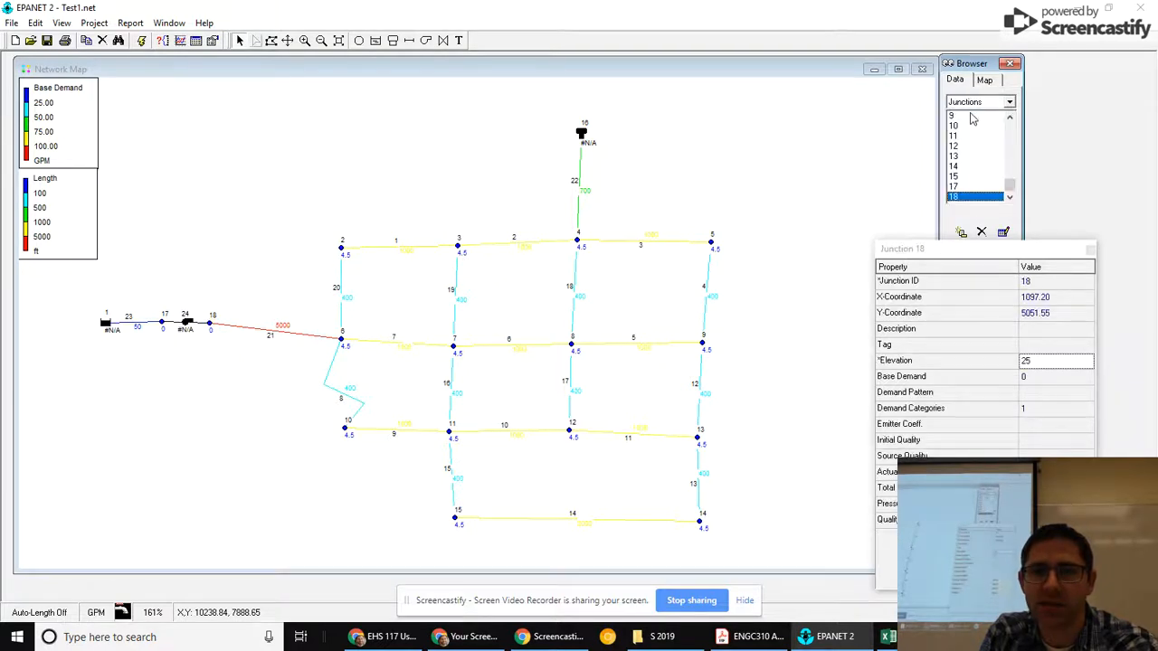
click(969, 127)
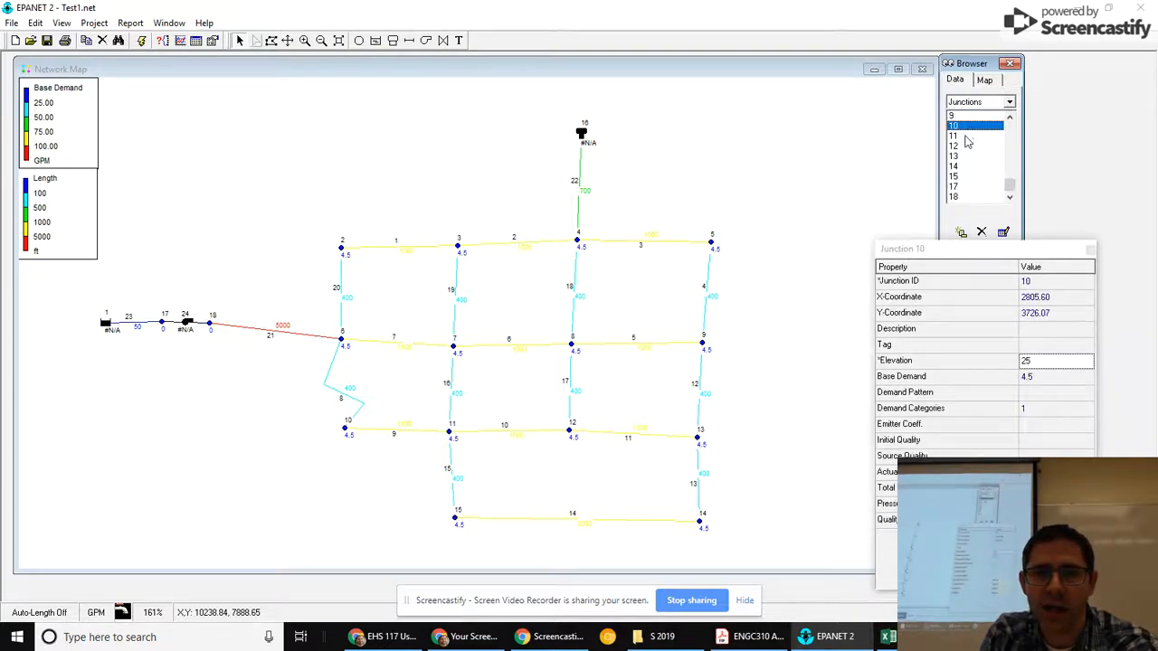
click(966, 137)
click(965, 147)
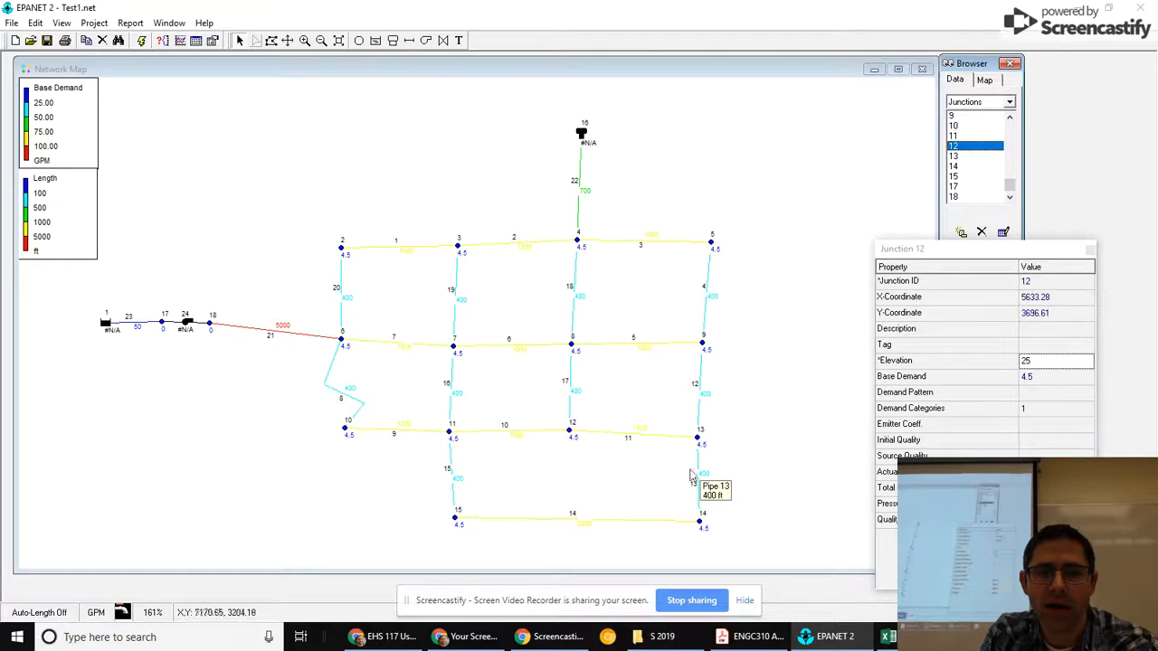
click(956, 156)
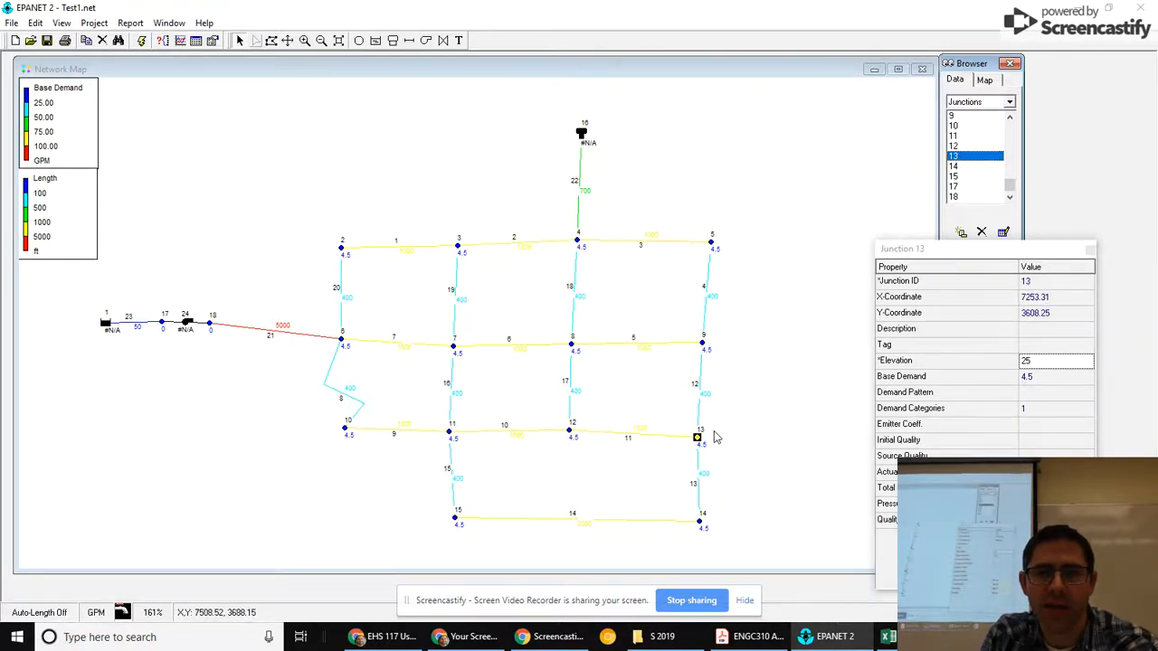
click(962, 166)
click(962, 176)
click(957, 187)
- Browse the network's pipe data, examining the properties of pipes 16, 19 and 21
click(975, 103)
click(969, 145)
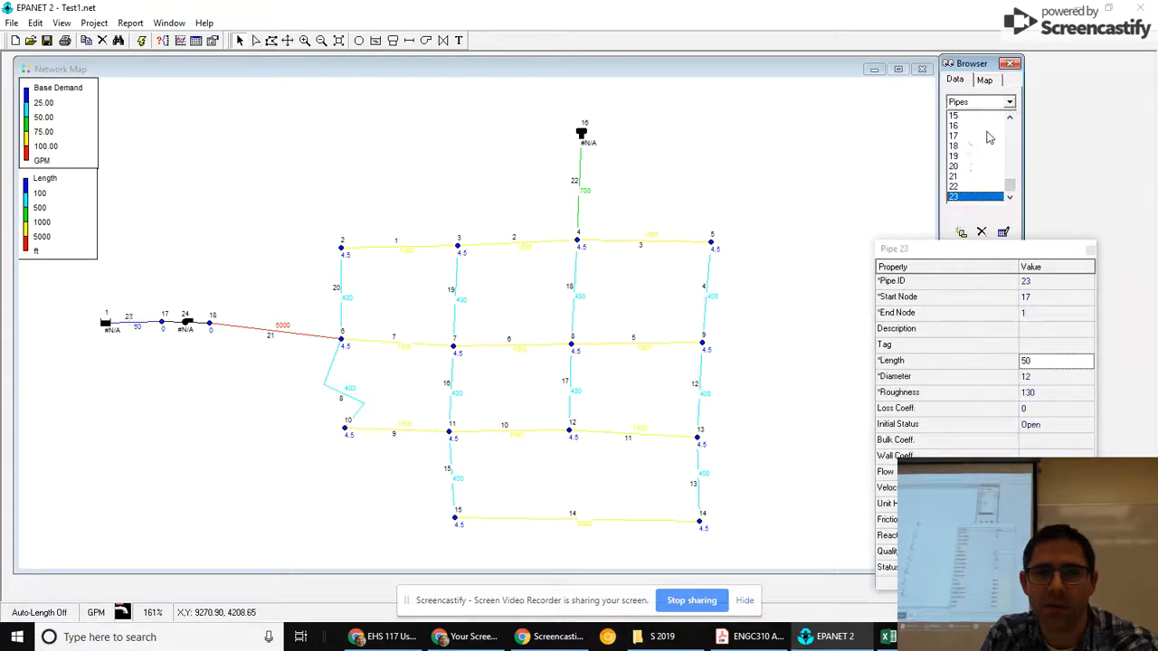
click(977, 125)
click(977, 156)
click(975, 178)
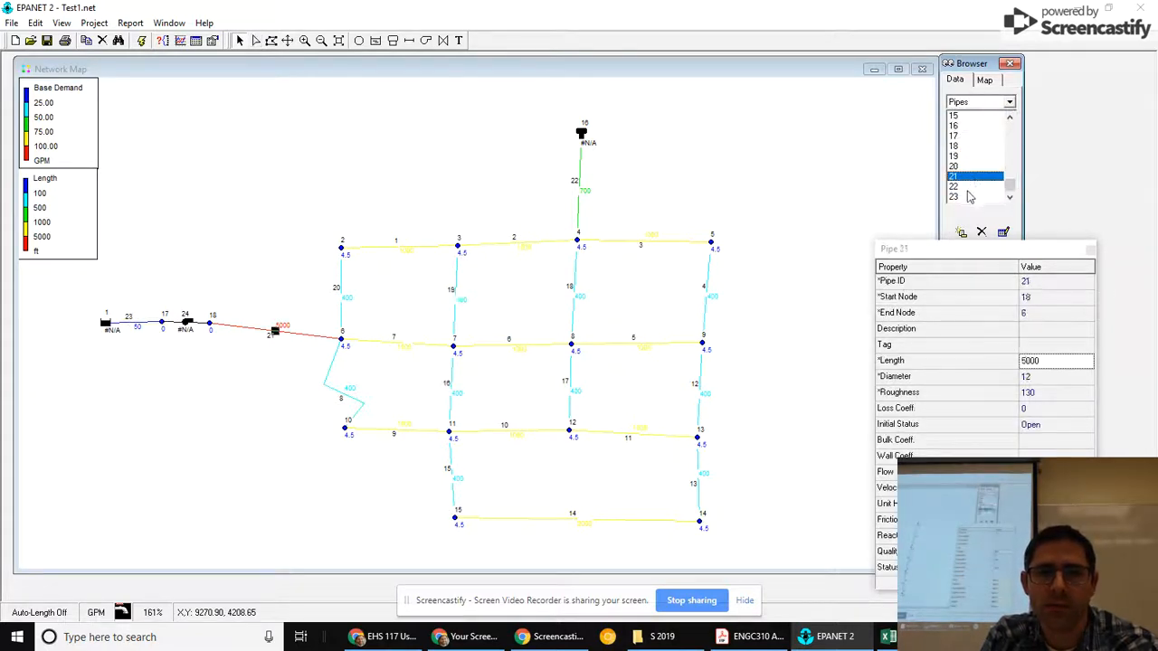
- Create a PUMP type curve with ID 1 and a single point of flow 63 GPM and head 150 ft
click(964, 105)
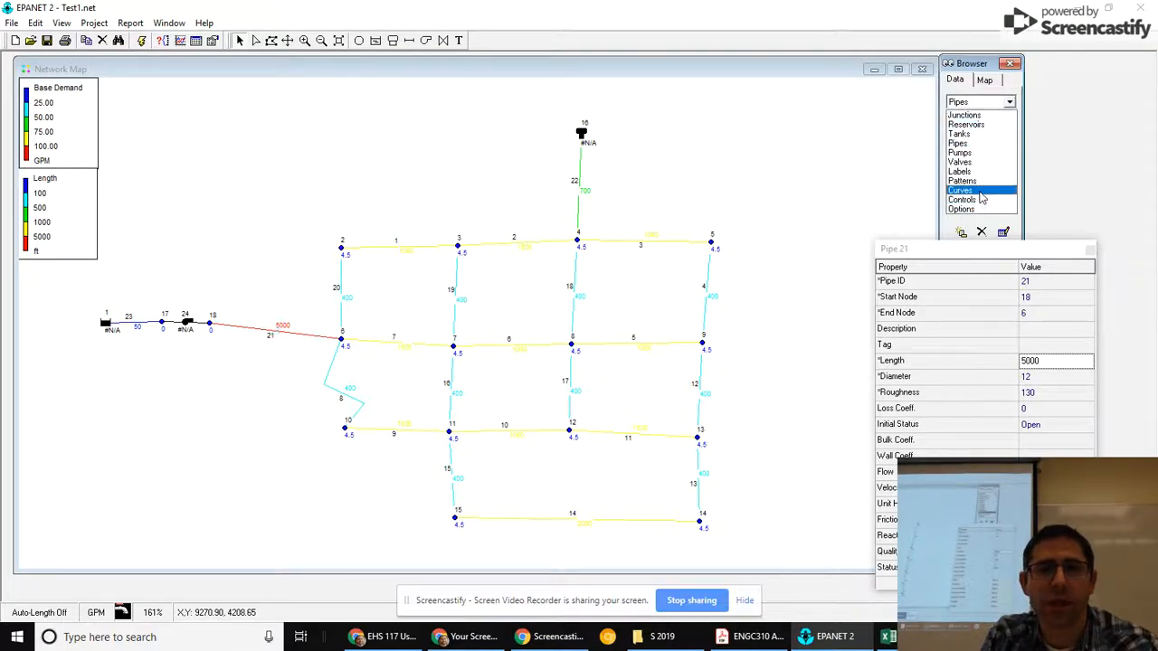
click(980, 193)
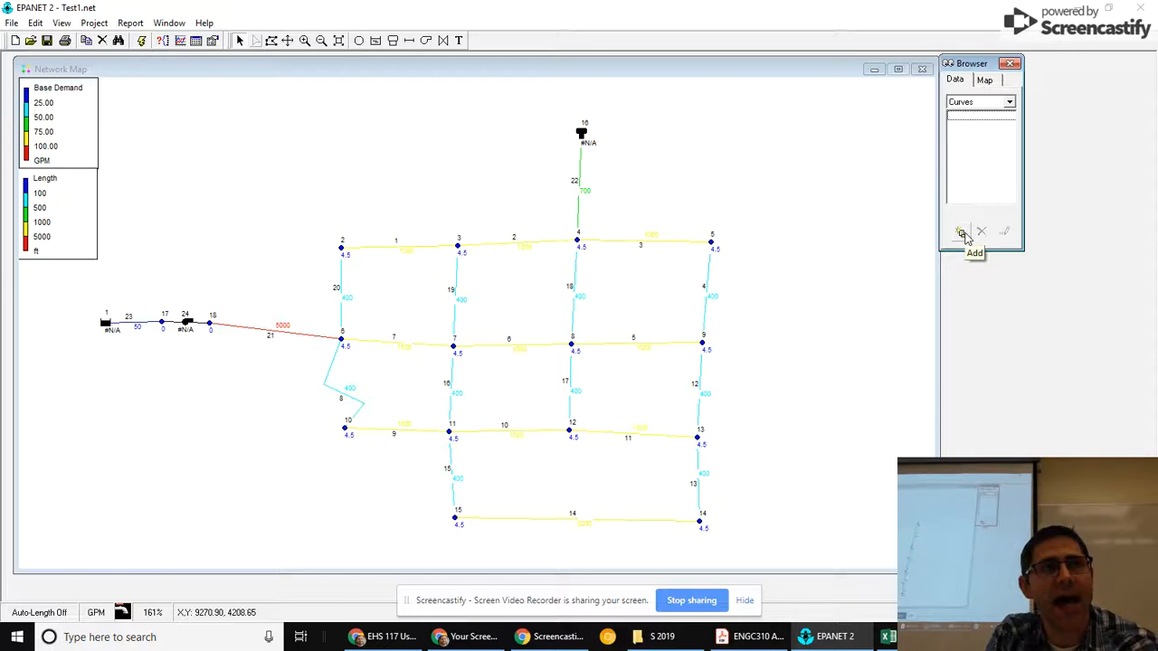
click(963, 235)
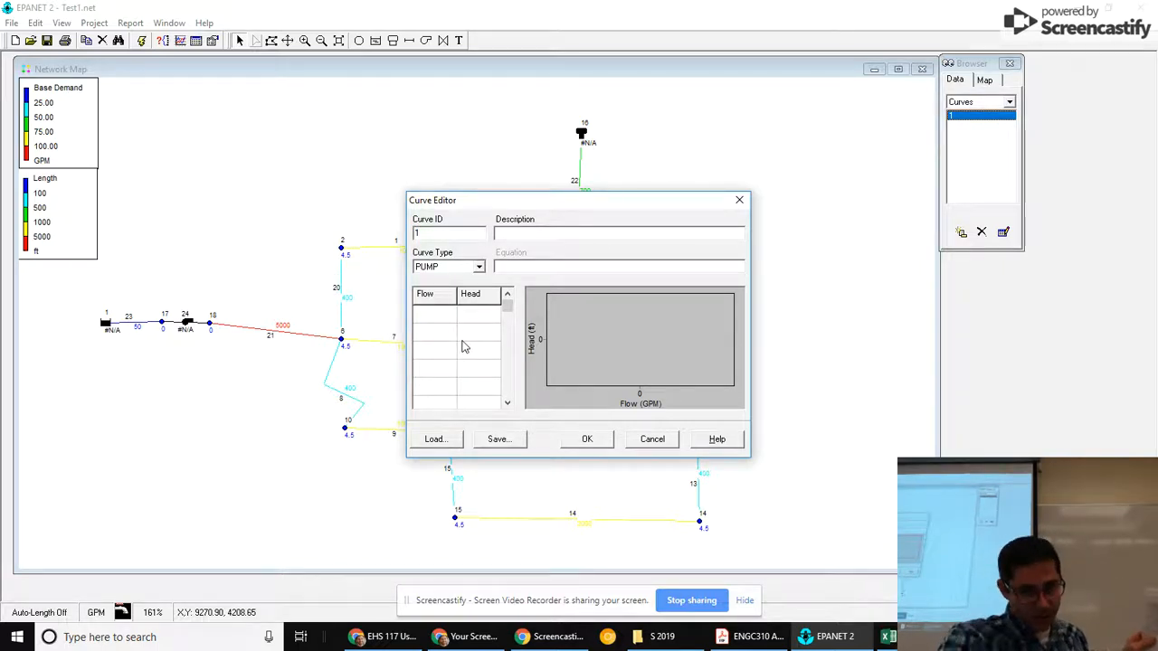
text(80)
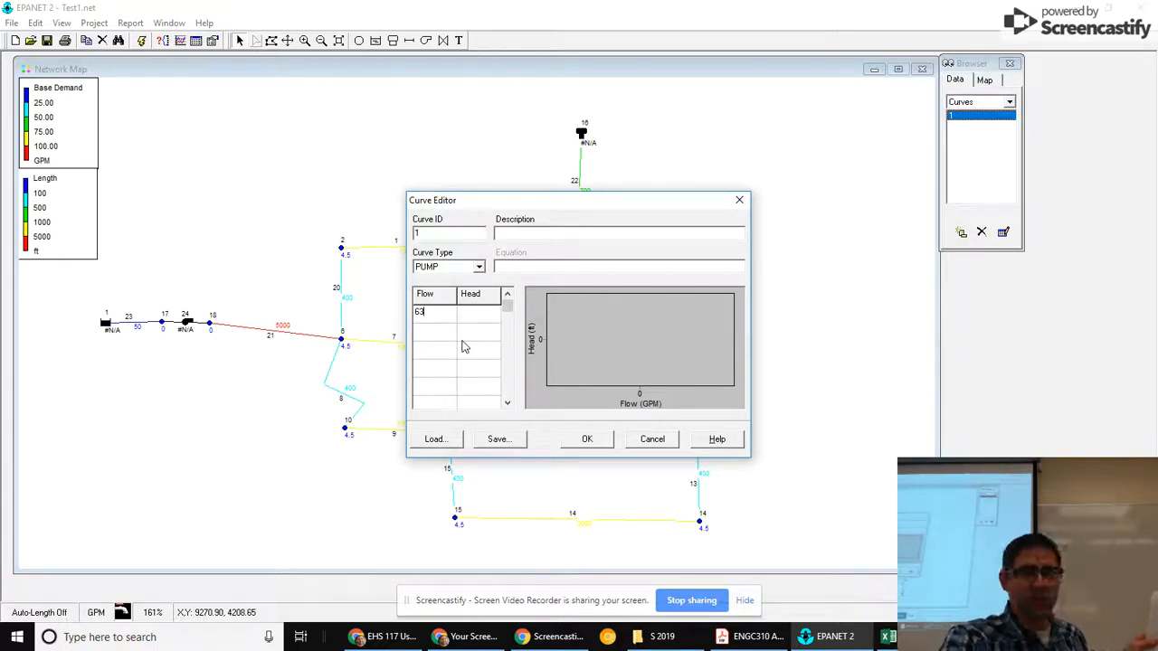
click(475, 316)
text(150)
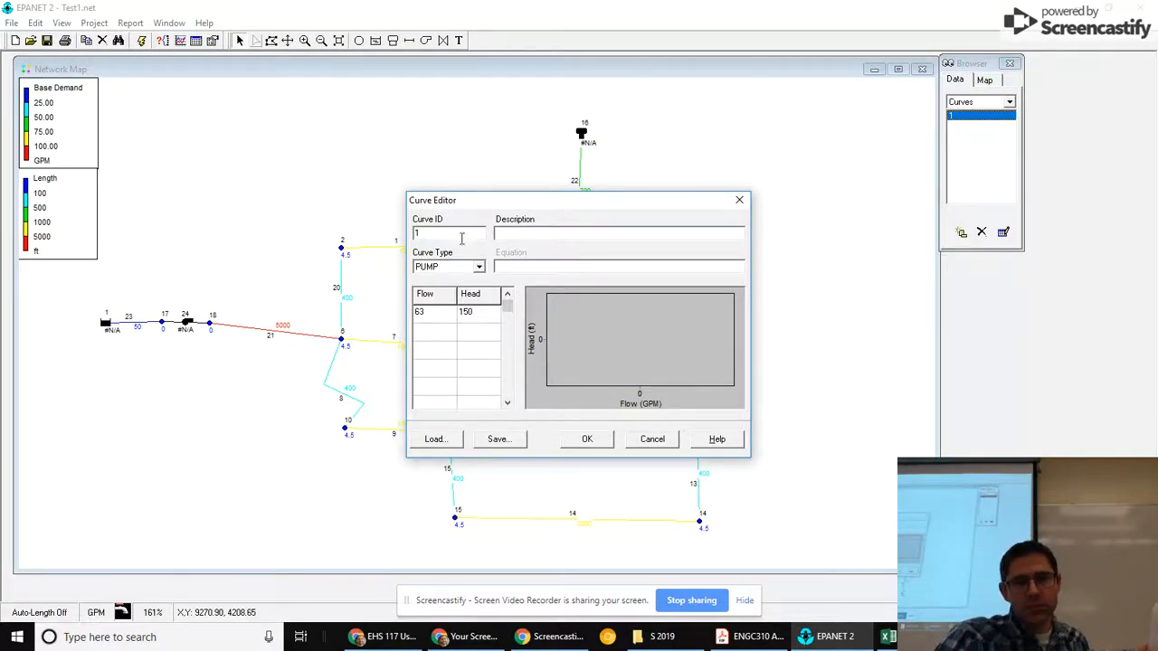
click(431, 336)
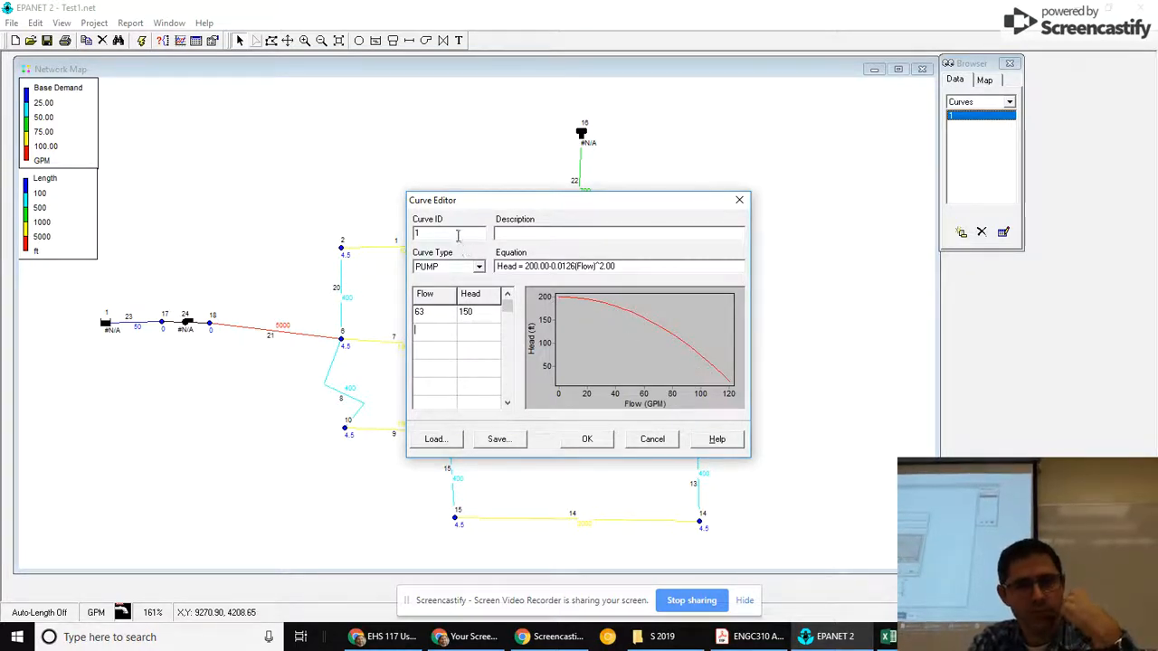
click(426, 232)
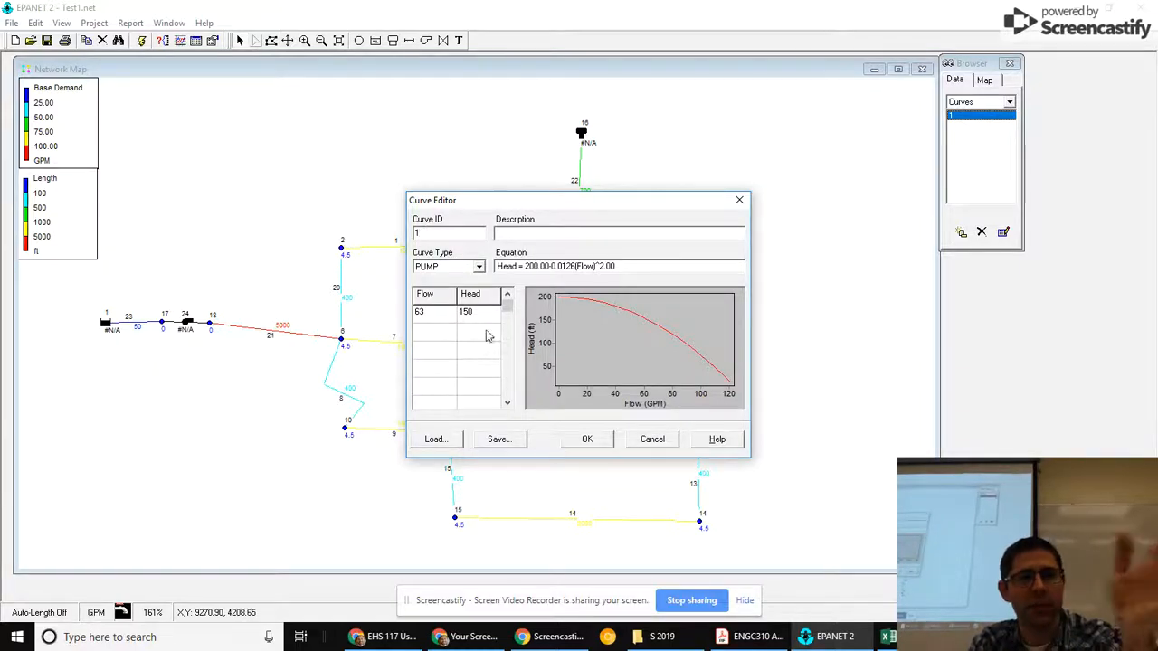
click(581, 439)
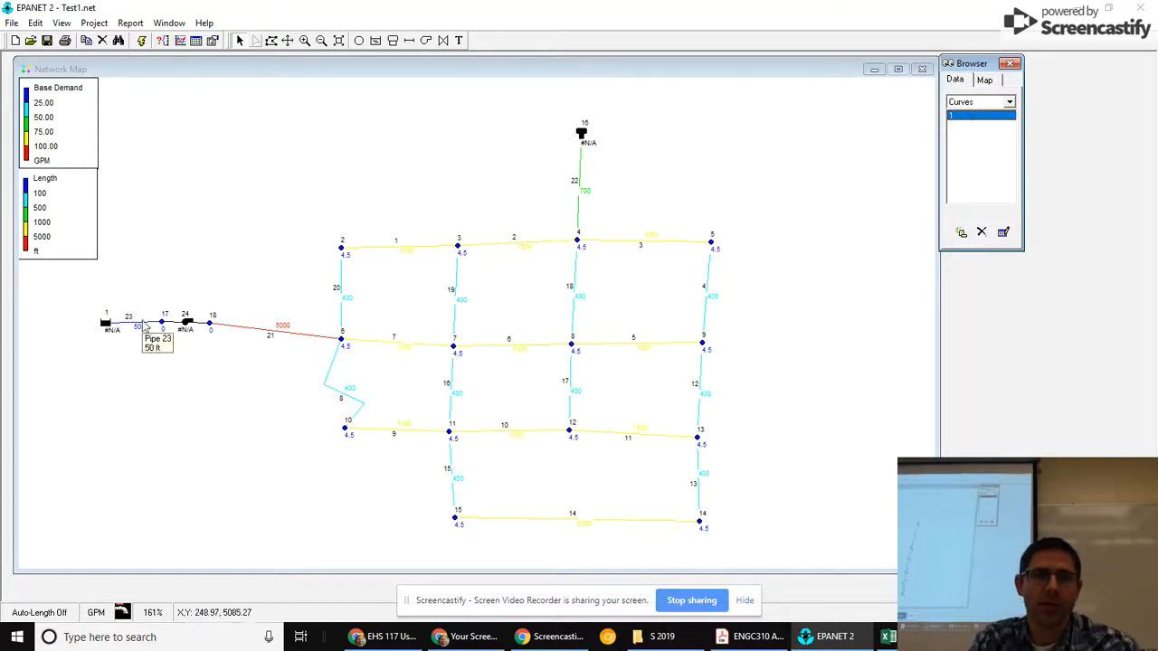
- Assign pump curve 1 to the pump between junctions 17 and 18
click(188, 326)
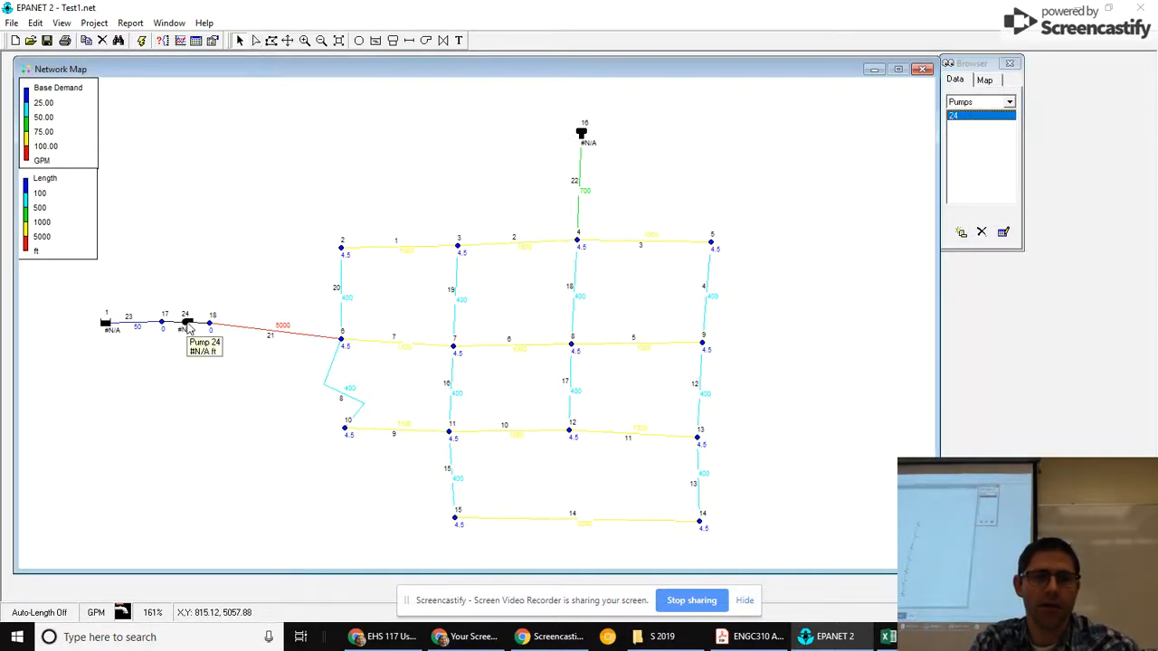
double_click(187, 326)
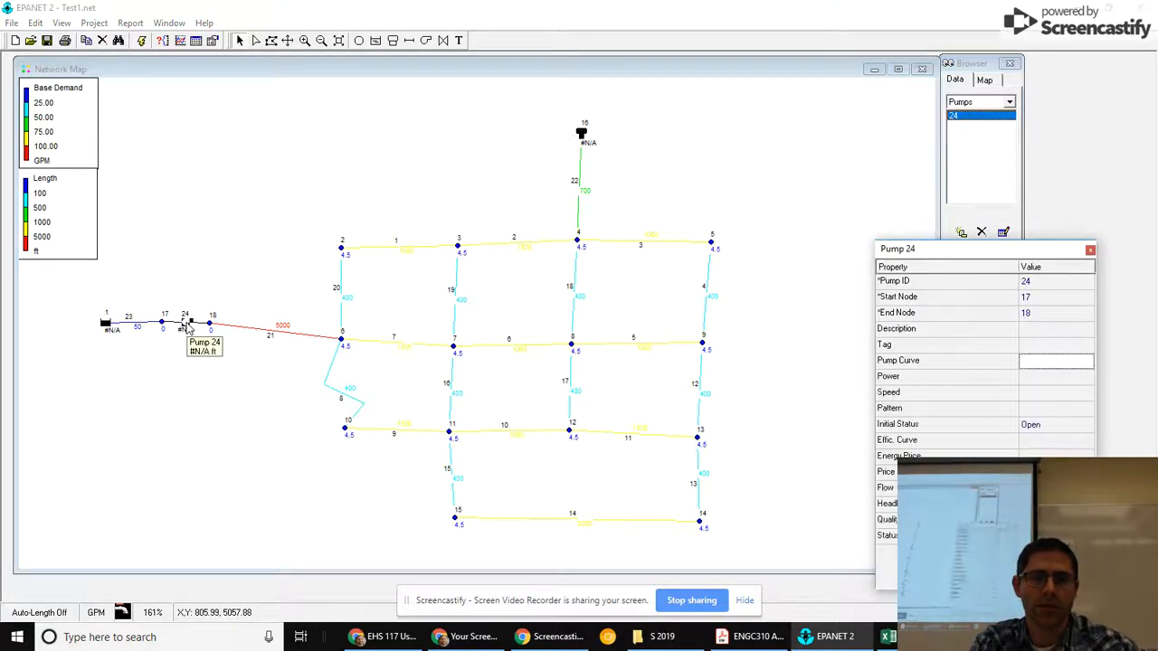
click(1044, 363)
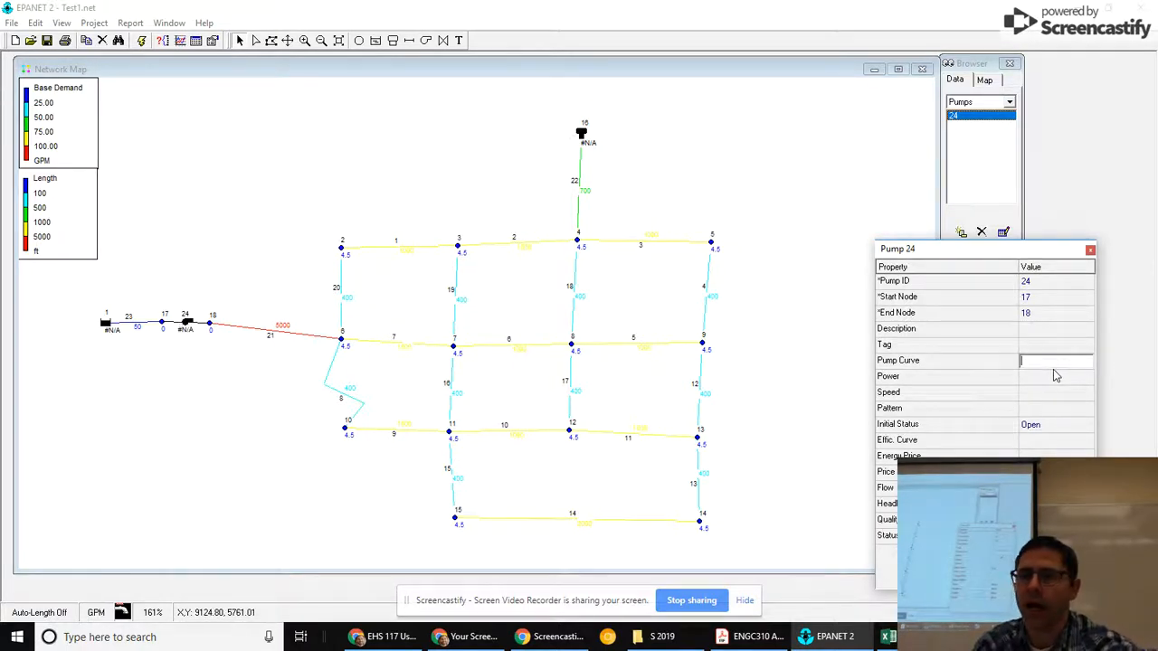
text(1)
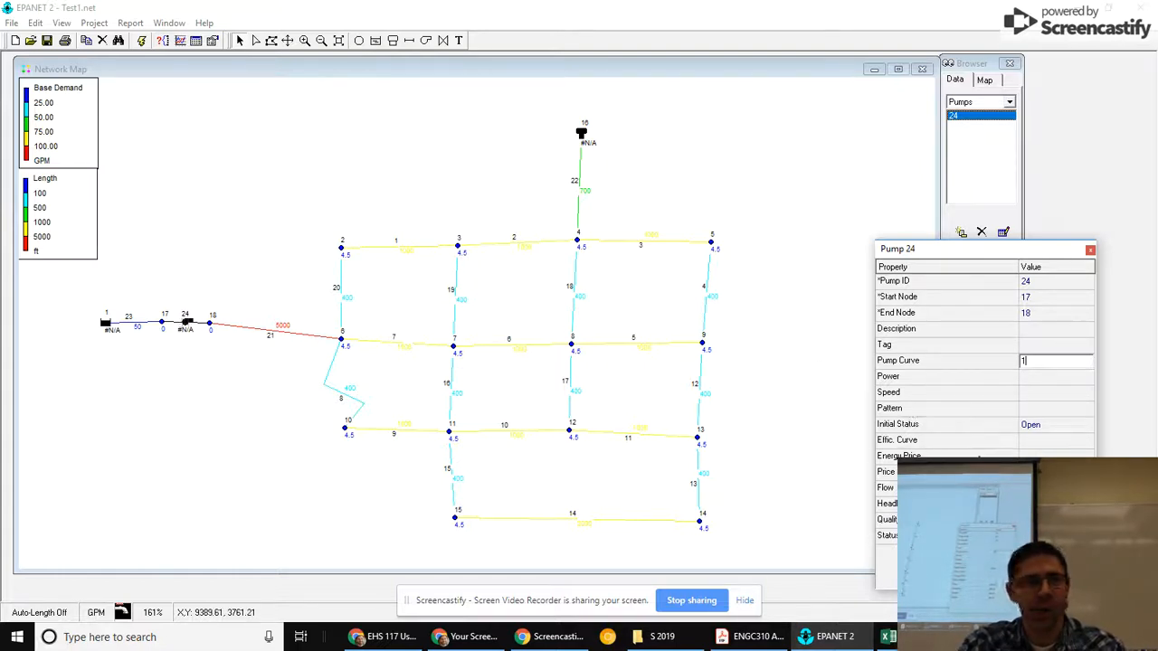
click(761, 217)
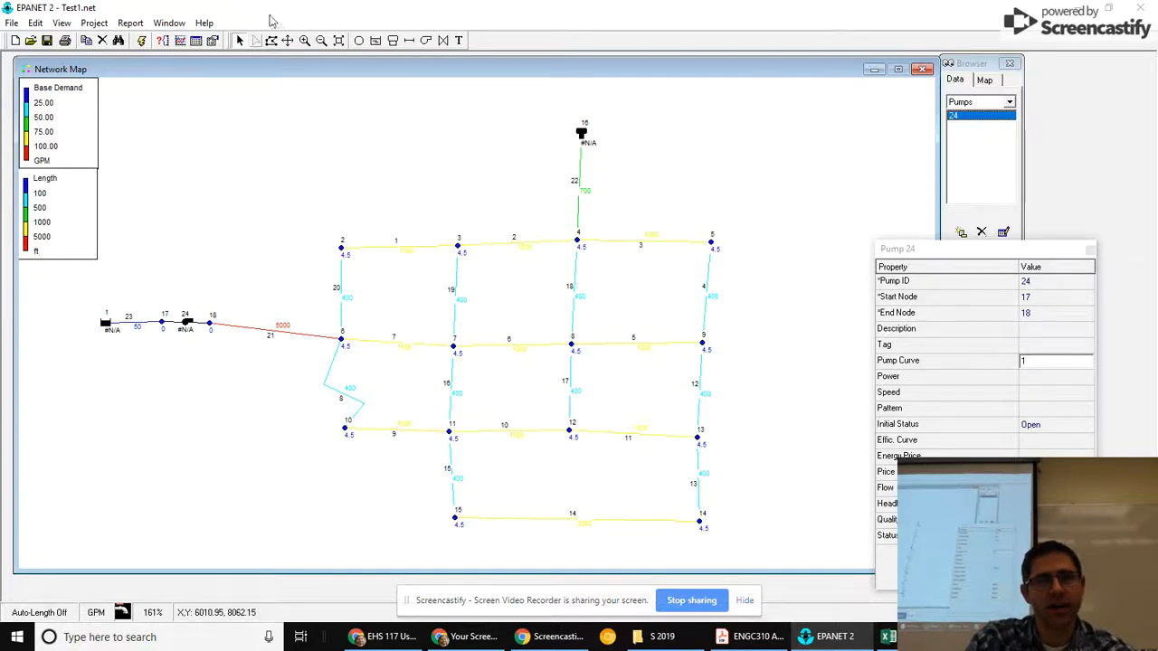
click(977, 63)
drag(977, 63, 974, 64)
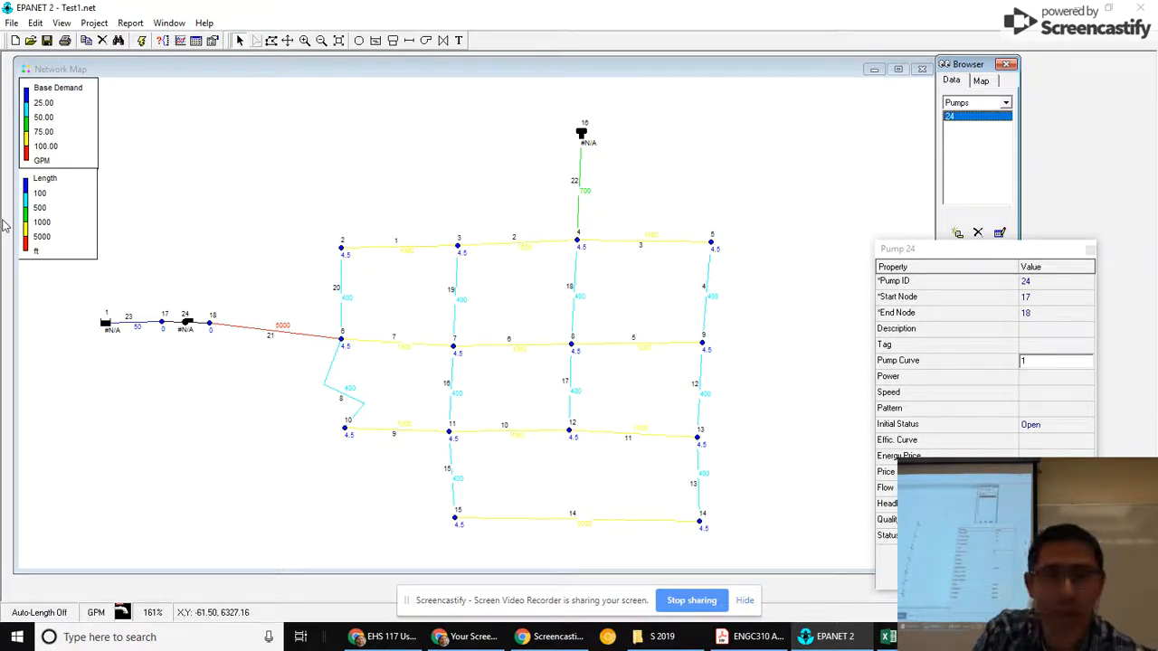
- Run the hydraulic analysis of the network and dismiss the run status message
click(142, 26)
mouse_move(94, 25)
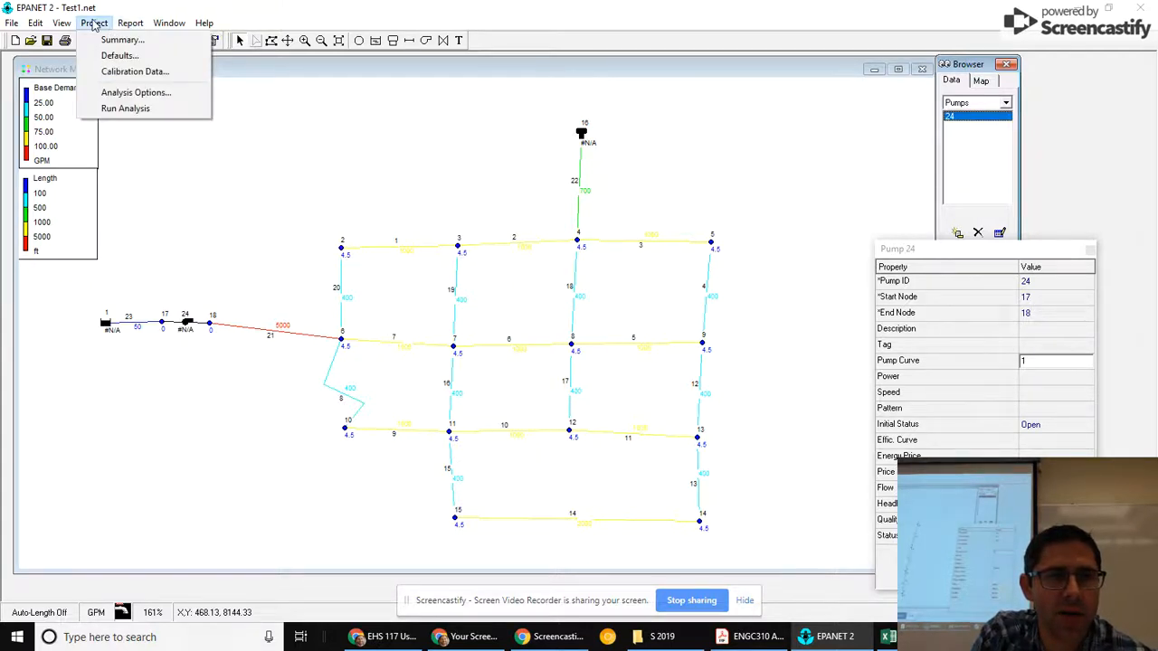
click(118, 109)
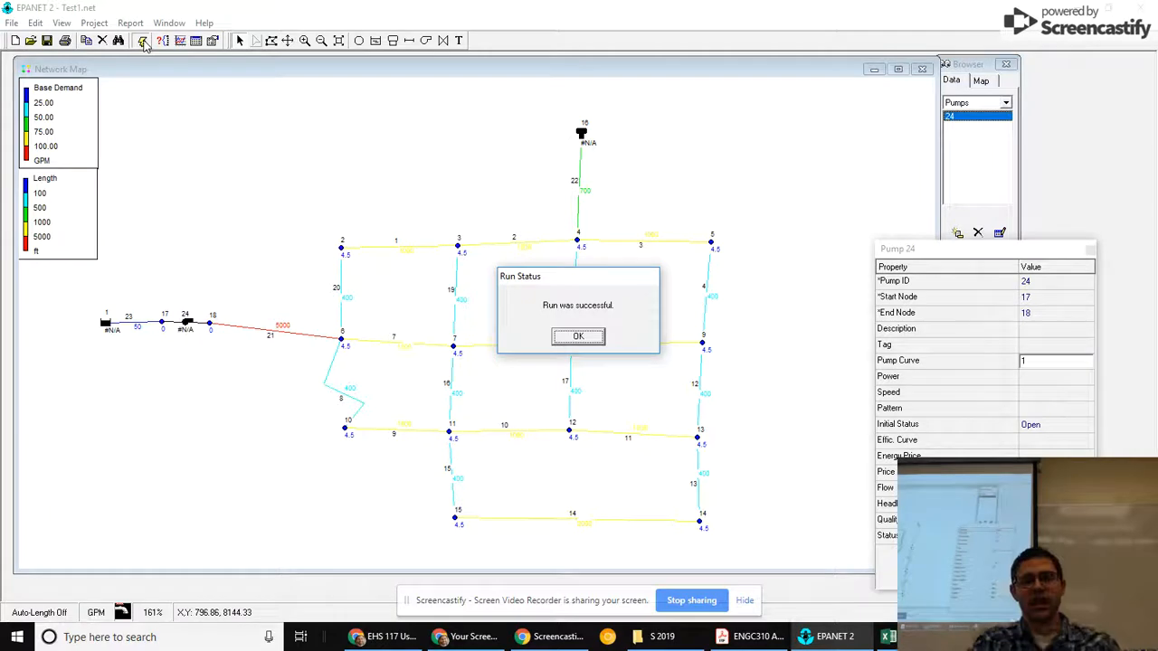
click(578, 341)
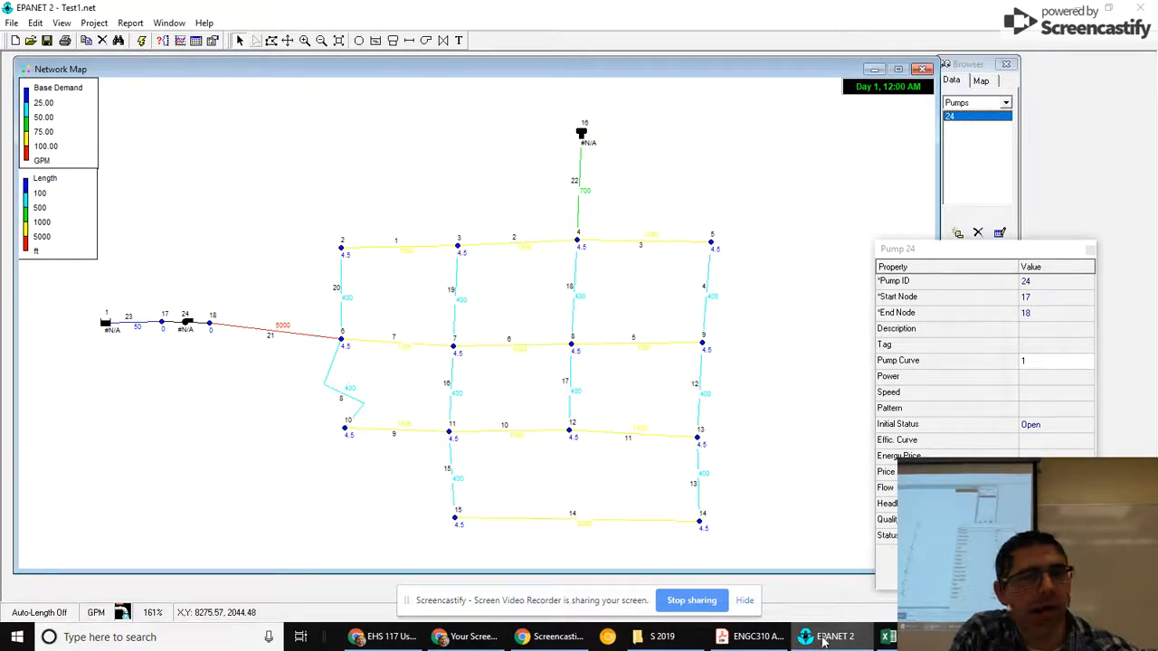
- Examine the properties of the junctions on both sides of the pump and of pipe 23
mouse_move(820, 641)
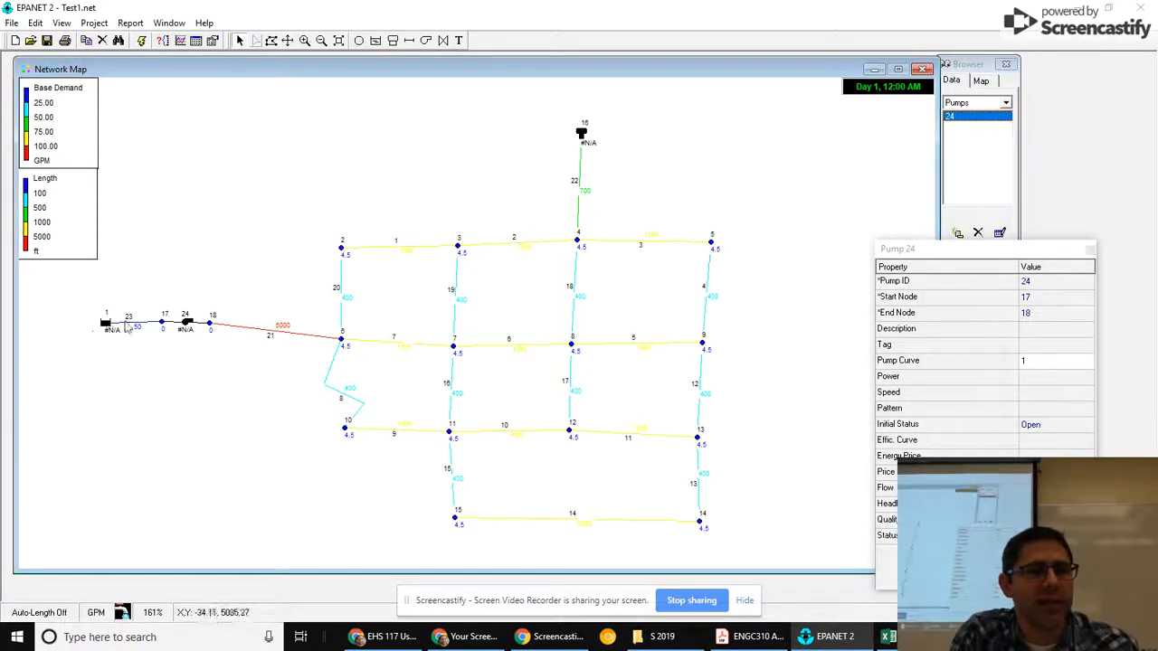
click(211, 328)
click(162, 324)
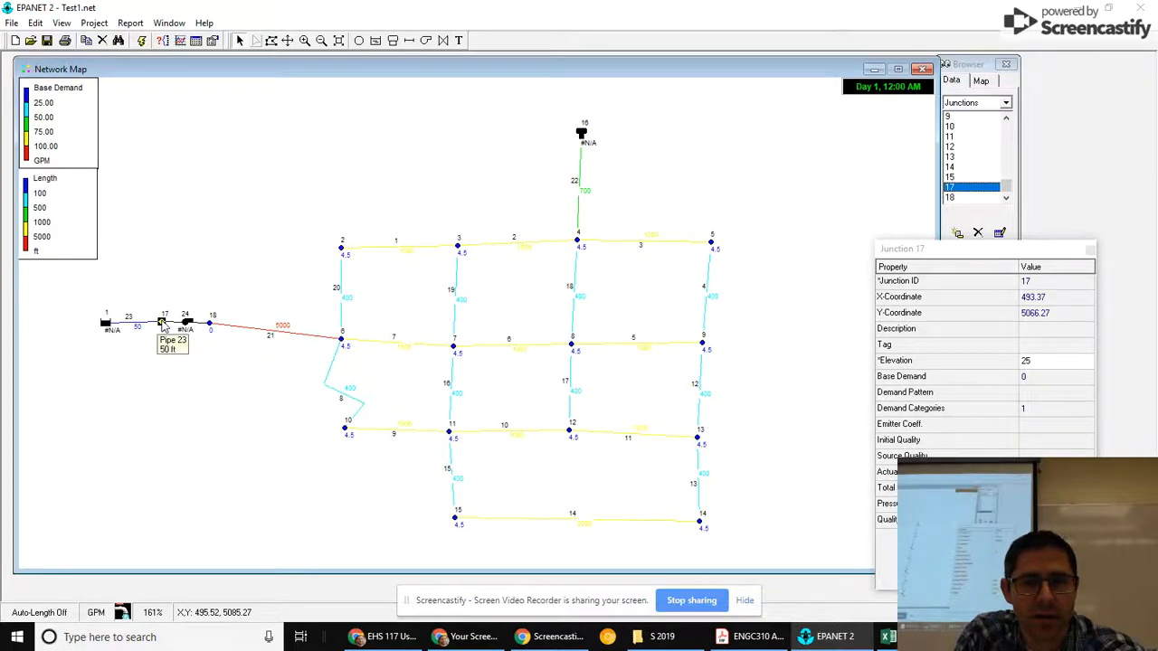
mouse_move(131, 331)
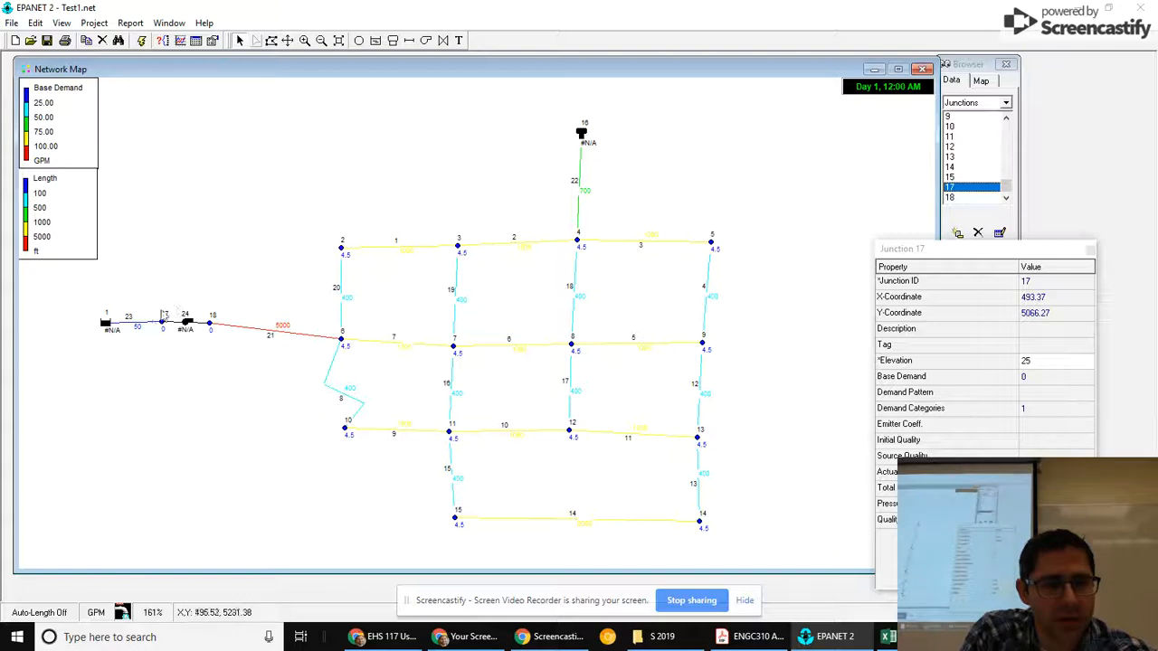
click(215, 328)
click(209, 324)
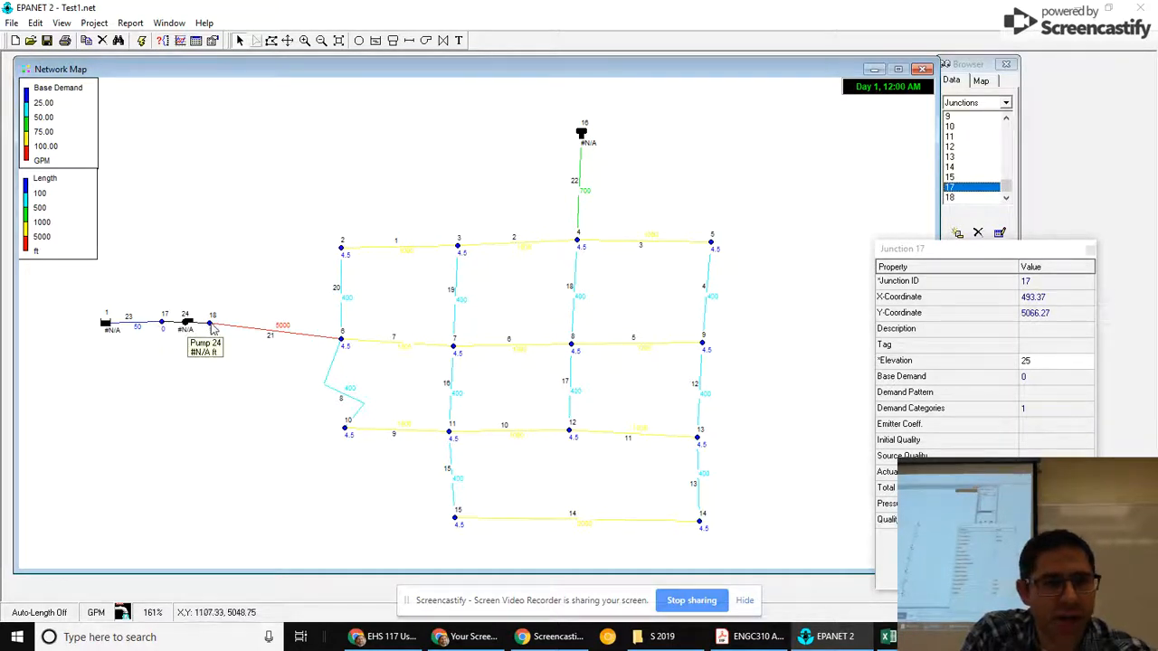
click(160, 329)
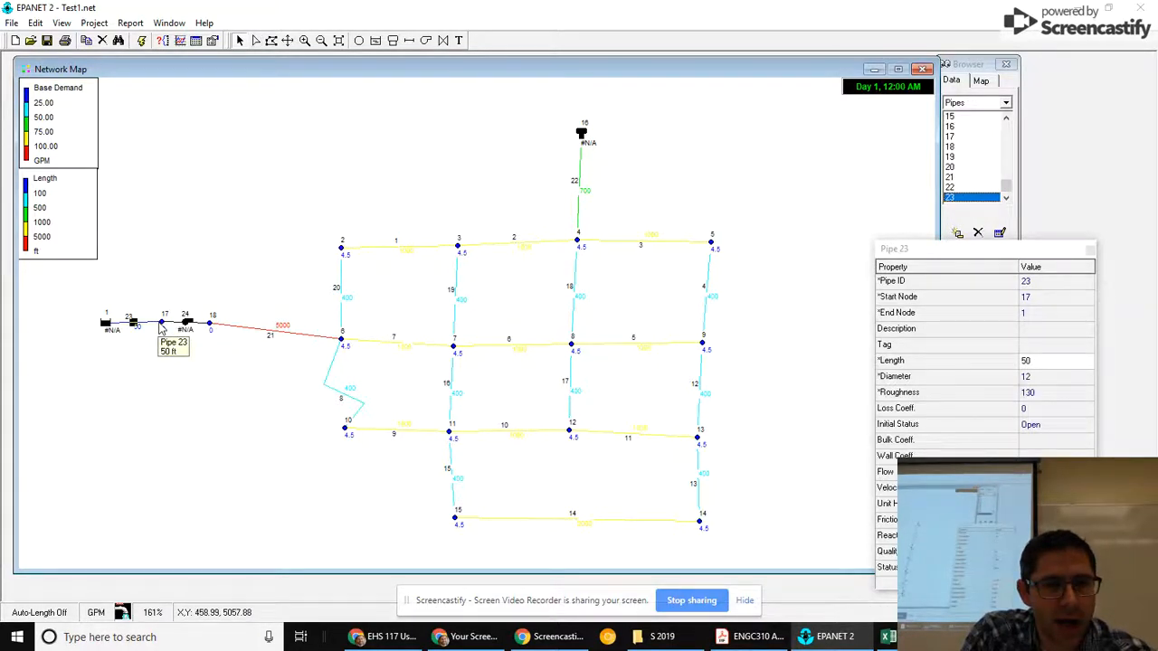
- Set the elevation of junctions 17 and 18 to 0
click(161, 324)
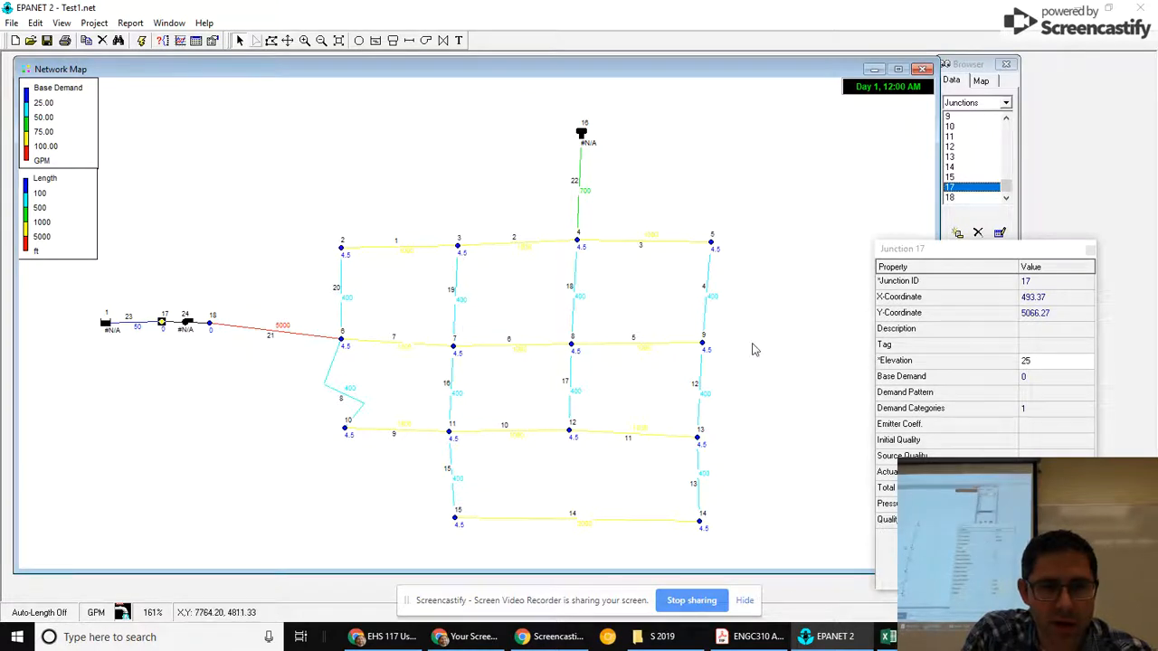
click(1036, 362)
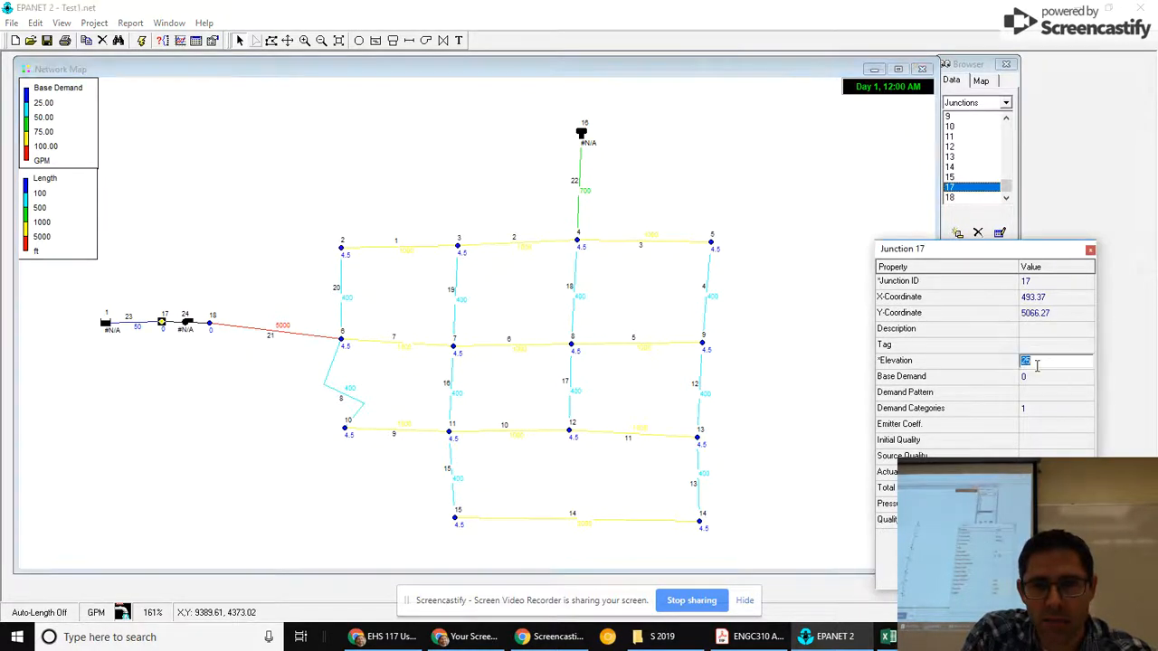
text(0)
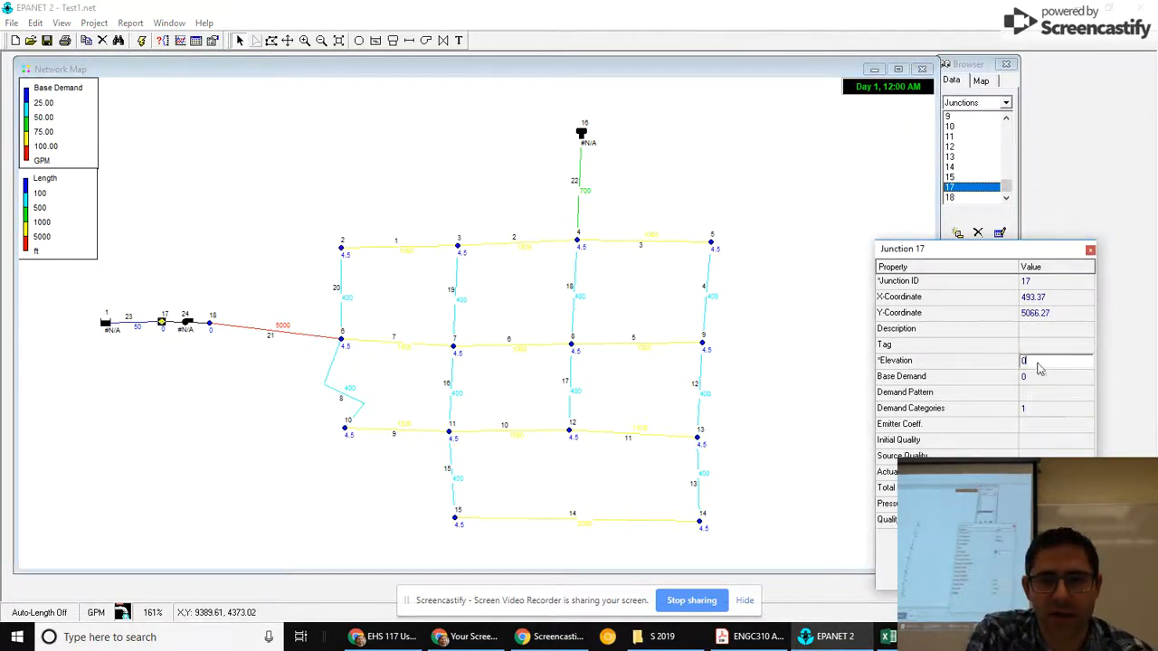
click(210, 323)
click(1059, 361)
text(0)
click(538, 189)
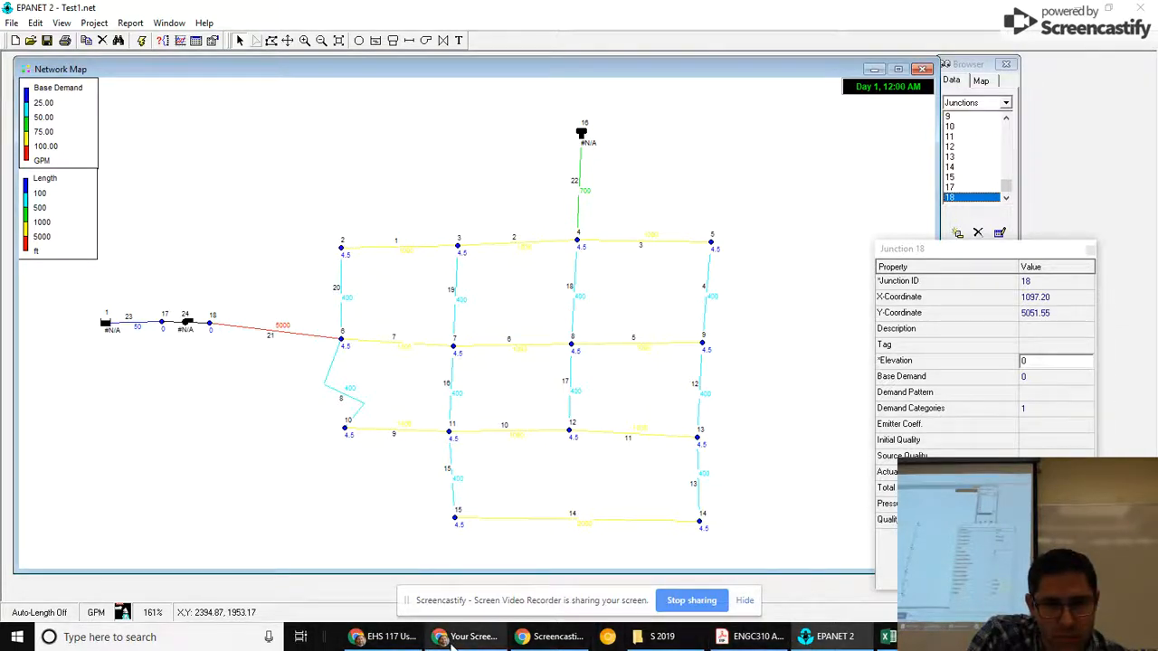
- Switch to the Screencastify window in Chrome, check the recording status, and return to EPANET
click(482, 640)
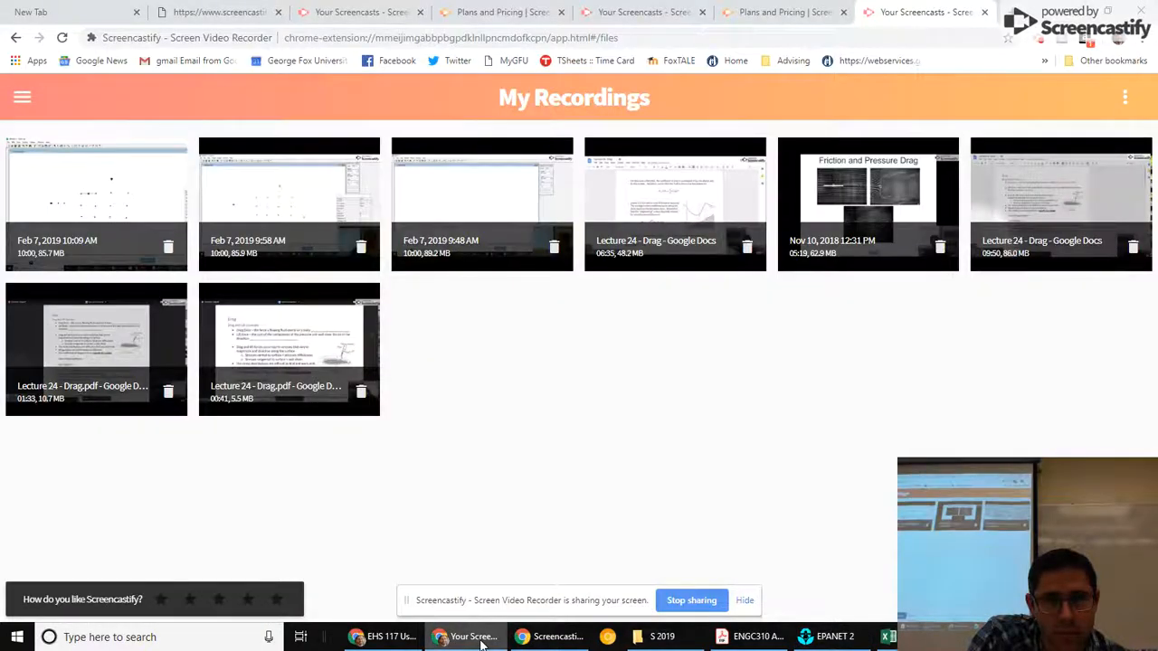
click(482, 640)
click(482, 640)
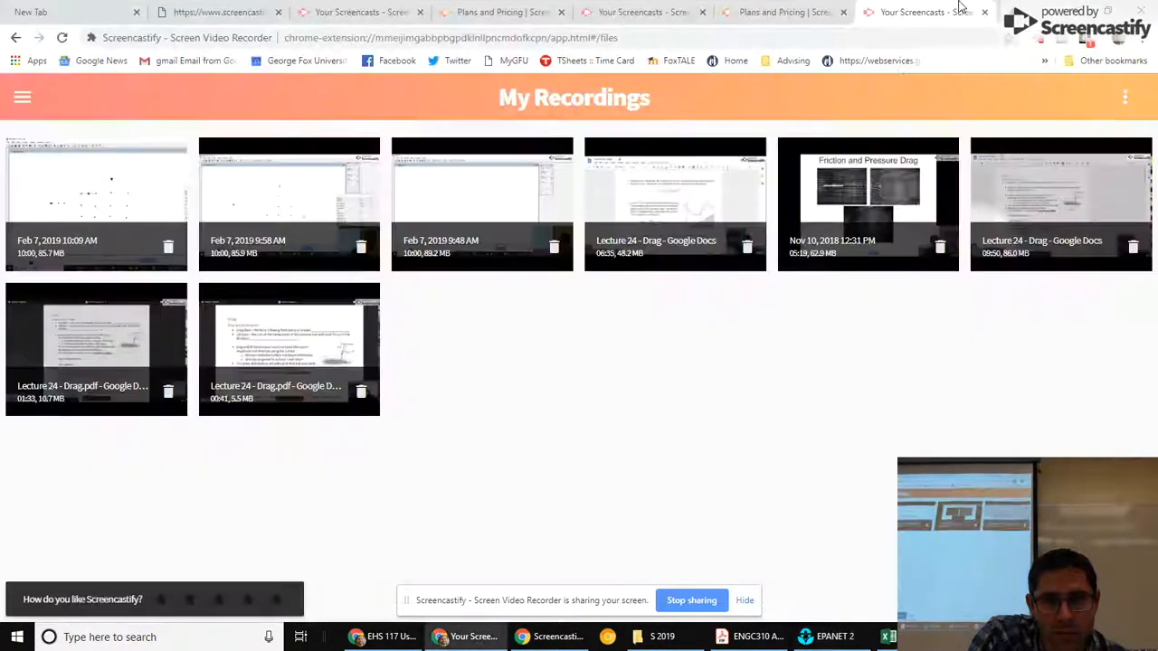
click(1039, 41)
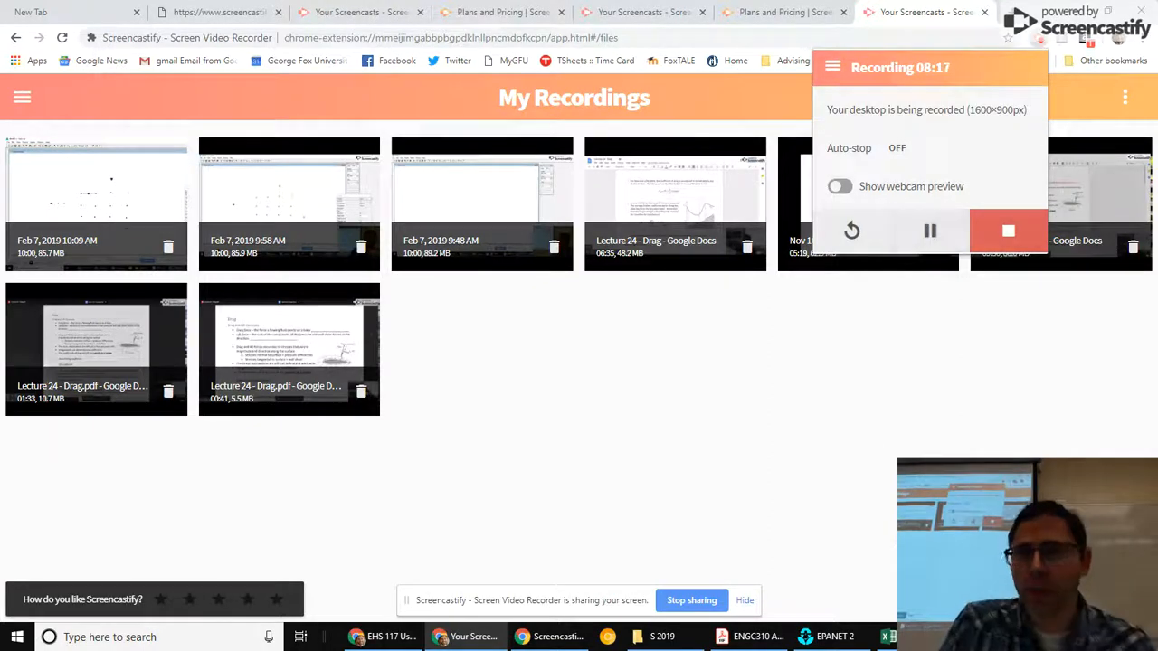
click(874, 391)
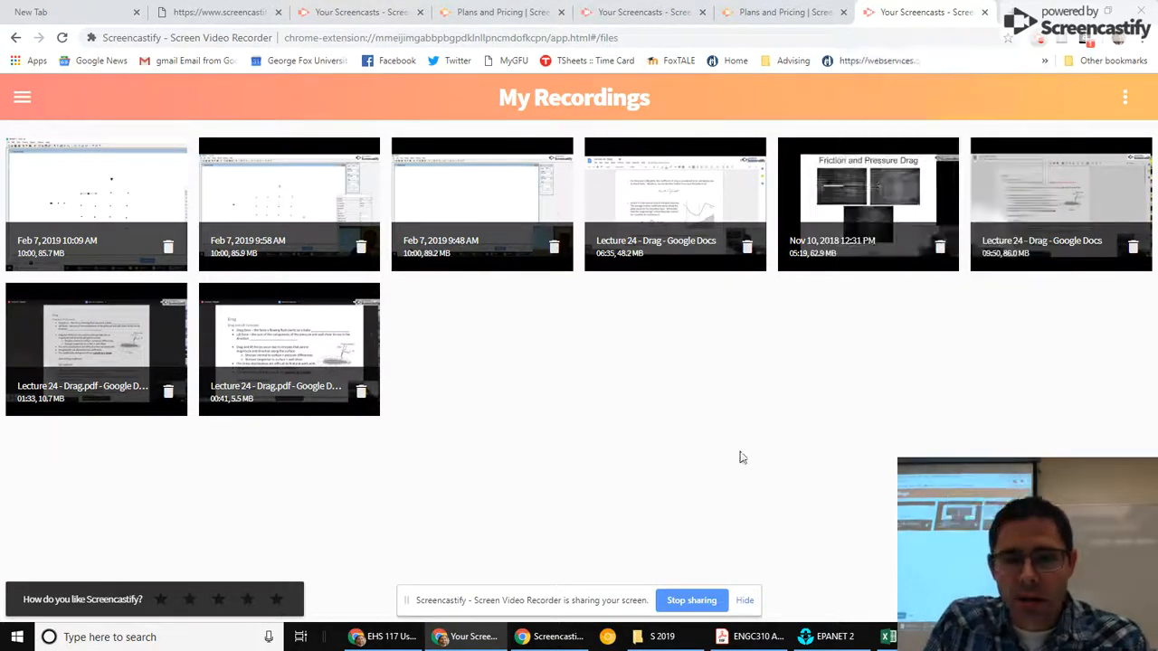
click(834, 637)
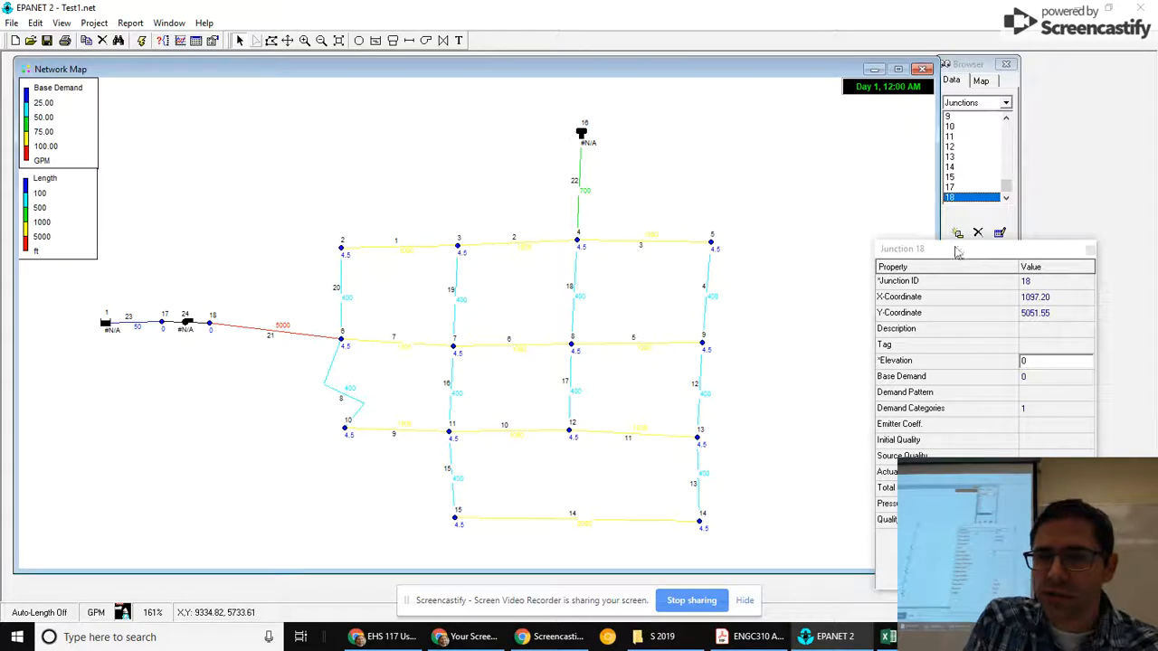
- Display Pressure for the nodes and Flow for the links on the network map
click(982, 81)
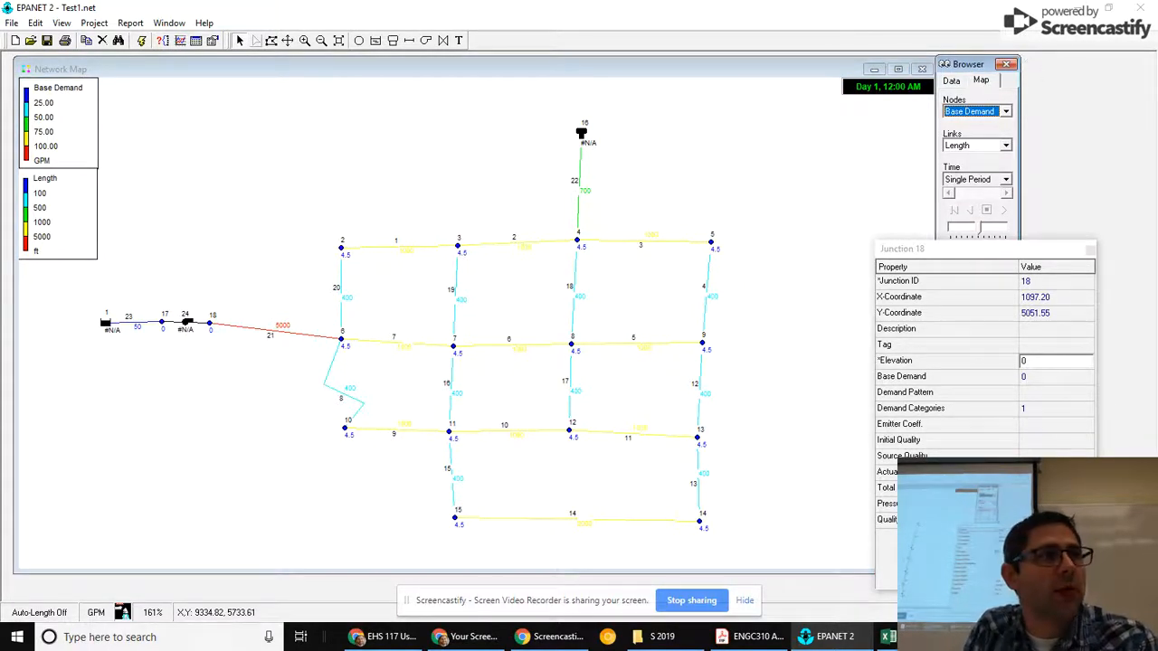
click(997, 112)
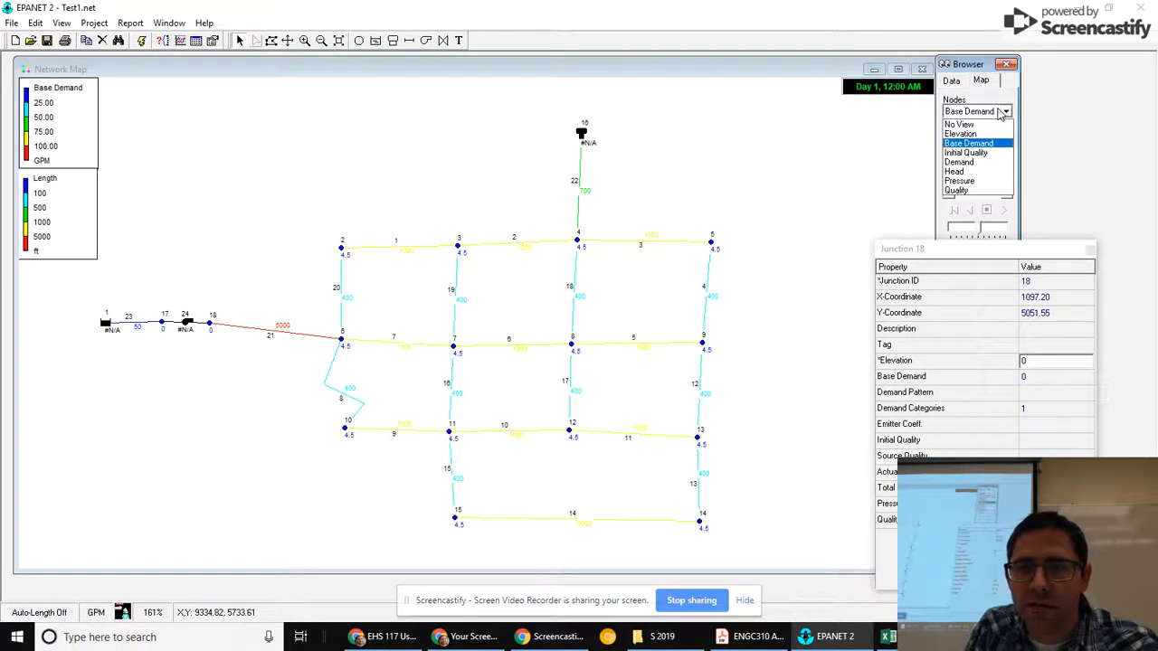
click(983, 182)
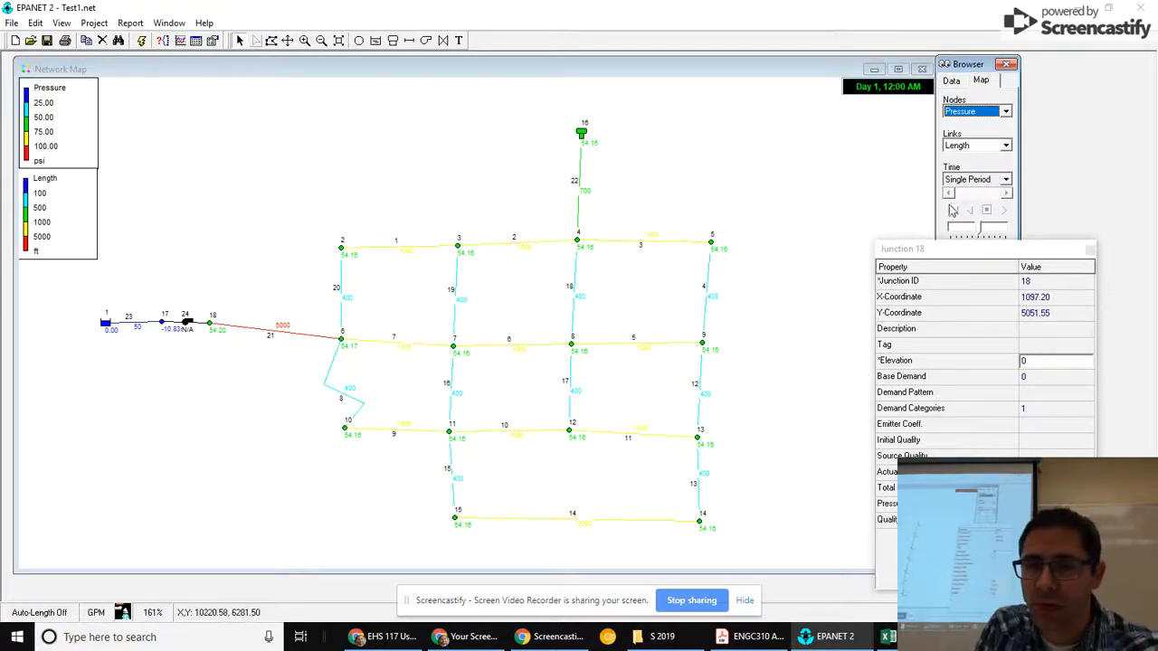
click(989, 147)
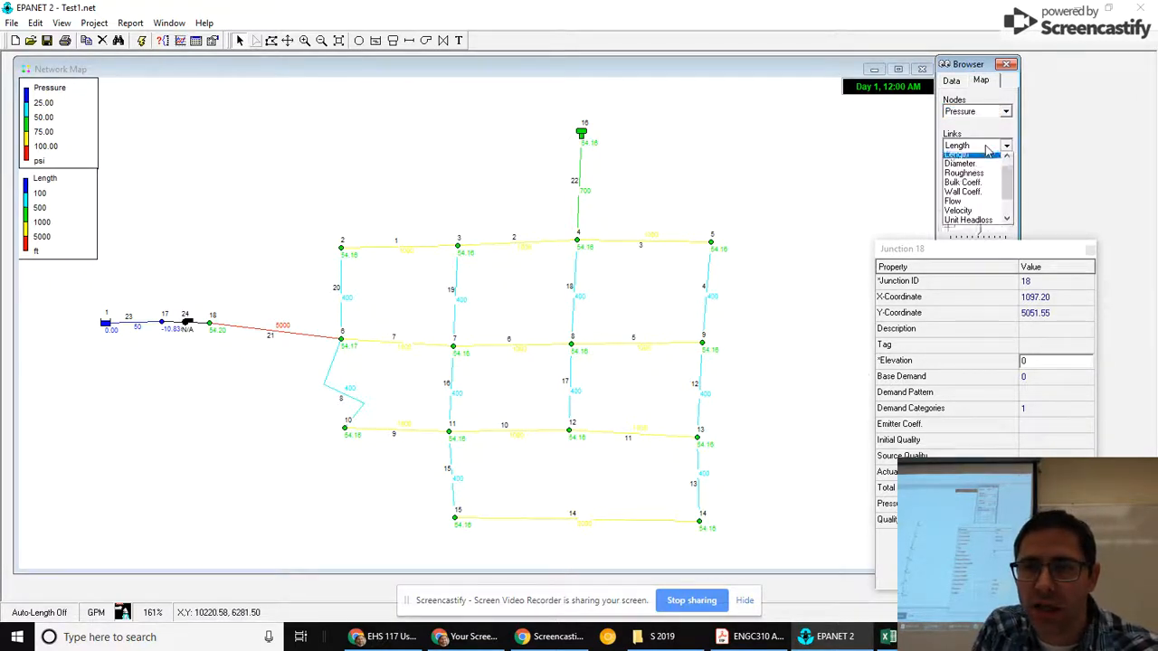
click(1010, 185)
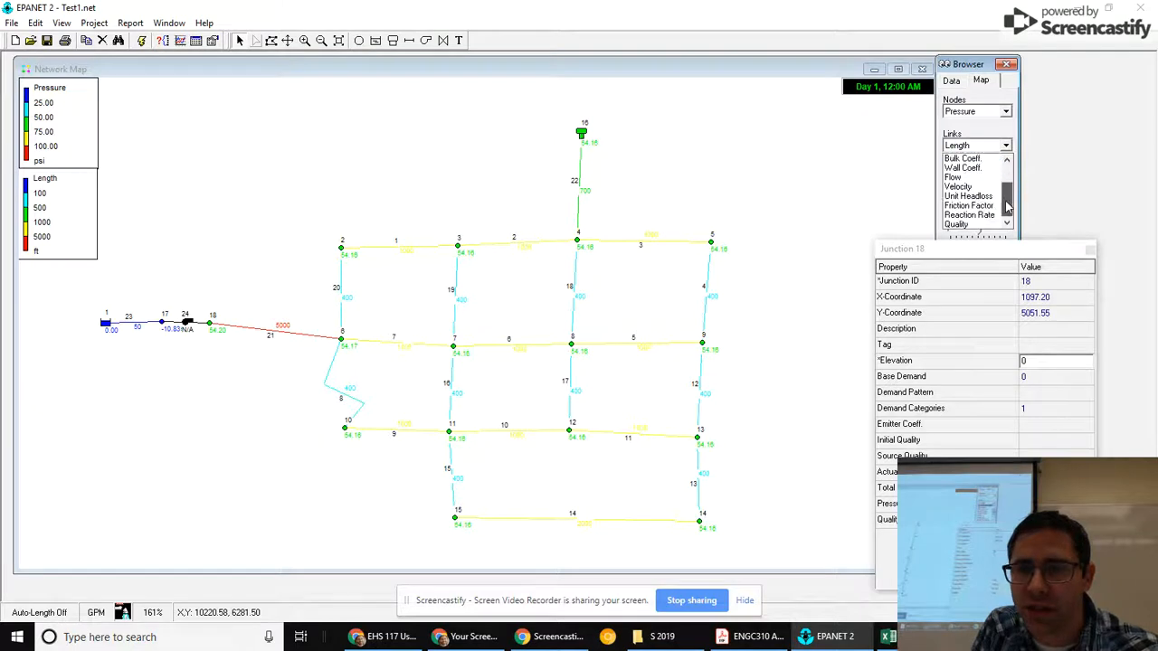
click(956, 177)
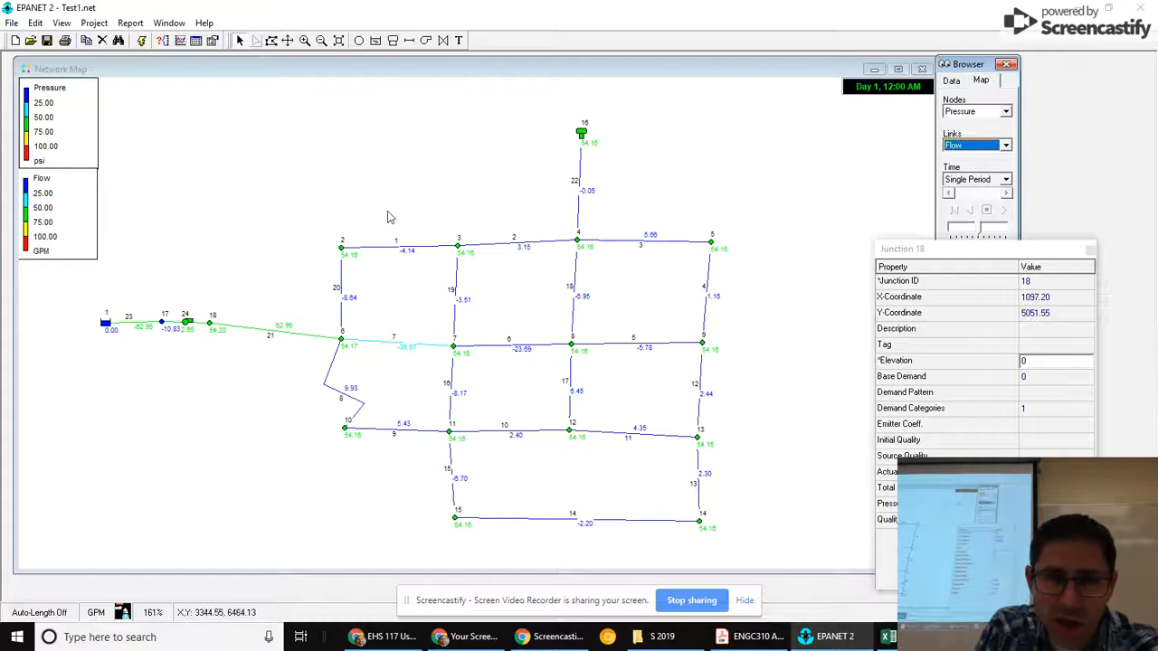
- Turn on flow direction arrows in the map options using the Fancy arrow style
click(62, 22)
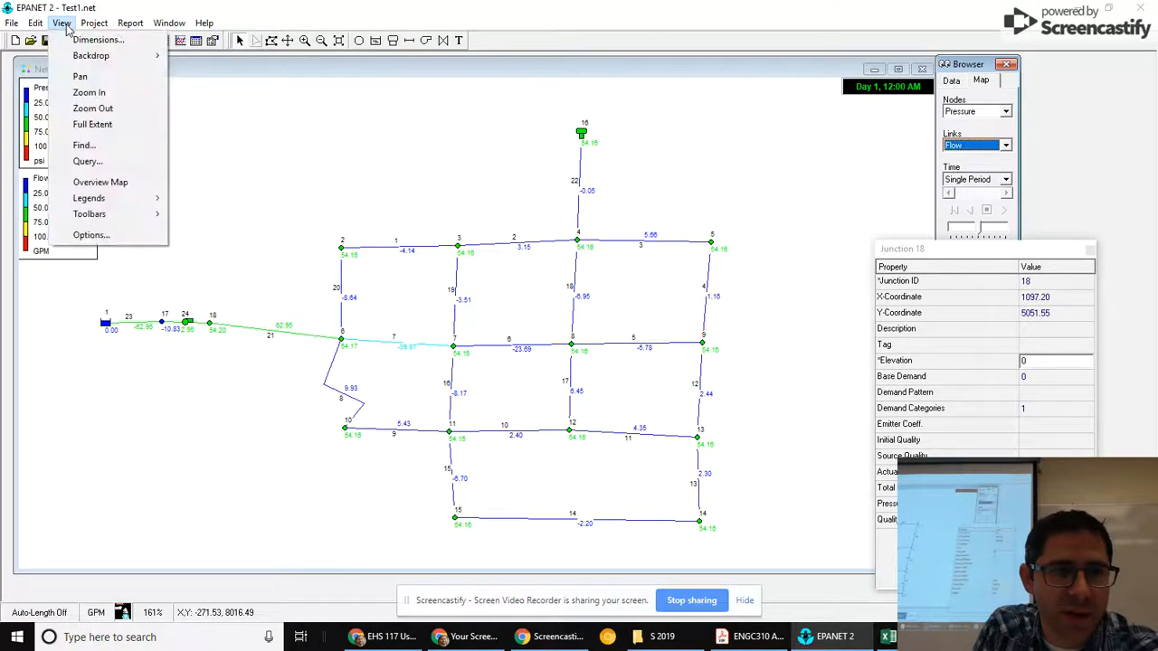
click(90, 235)
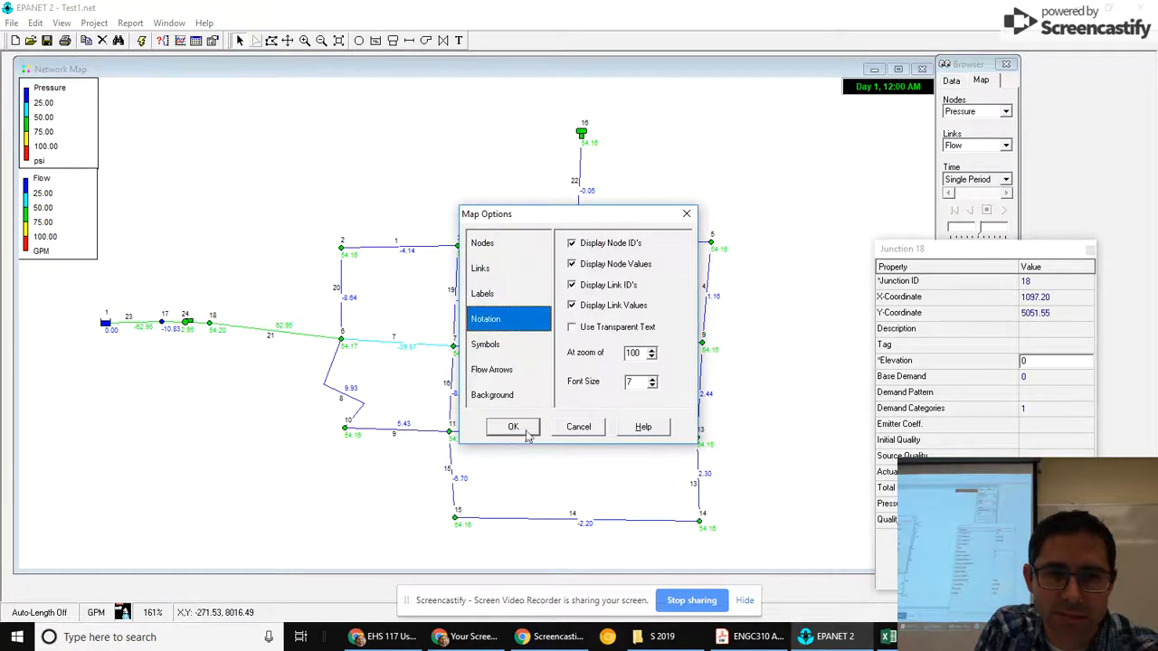
click(509, 374)
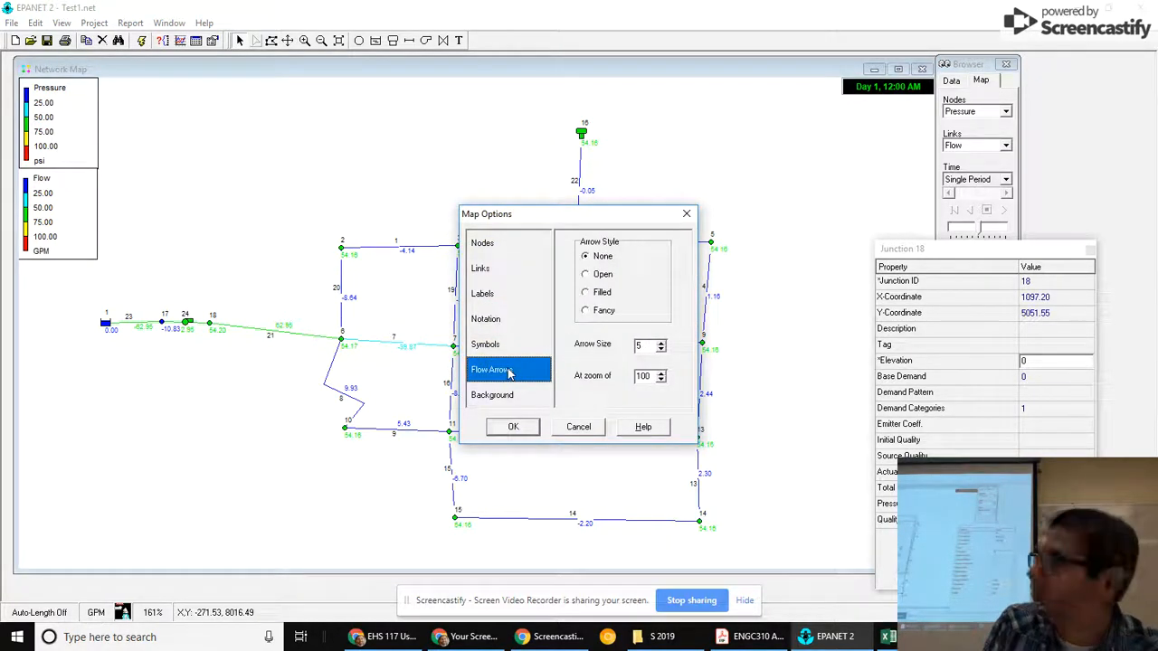
click(602, 275)
click(600, 292)
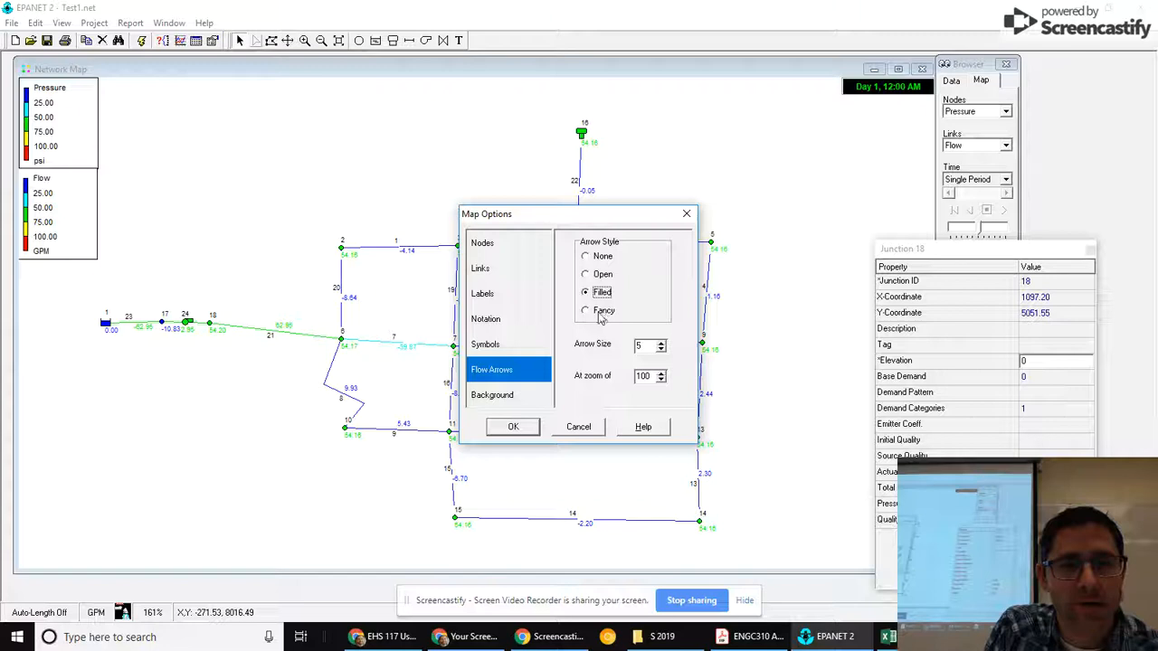
click(601, 312)
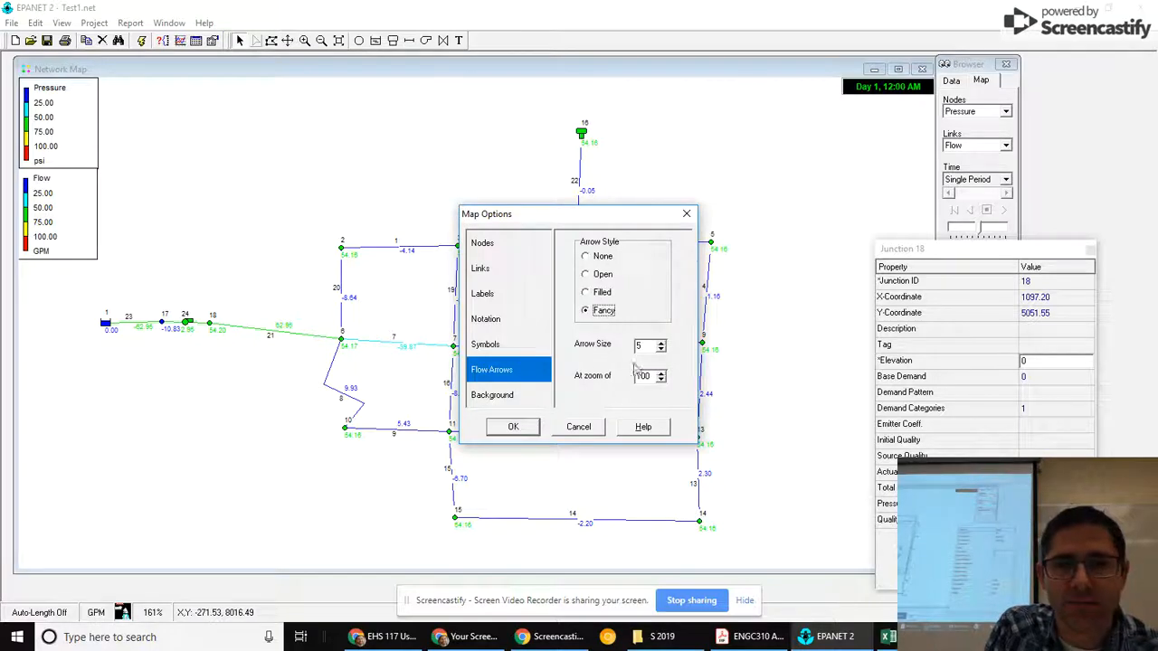
click(513, 428)
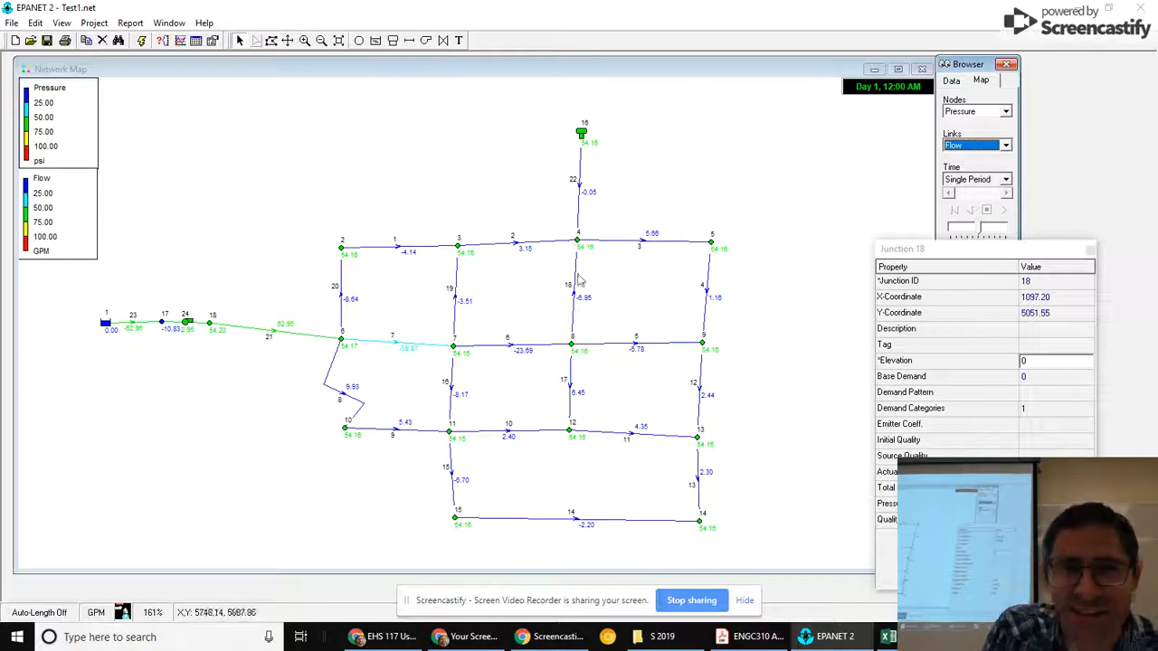
- Inspect the flow arrow on pipe 2 up close, restore the full network extent, and reactivate the selection tool
mouse_move(577, 279)
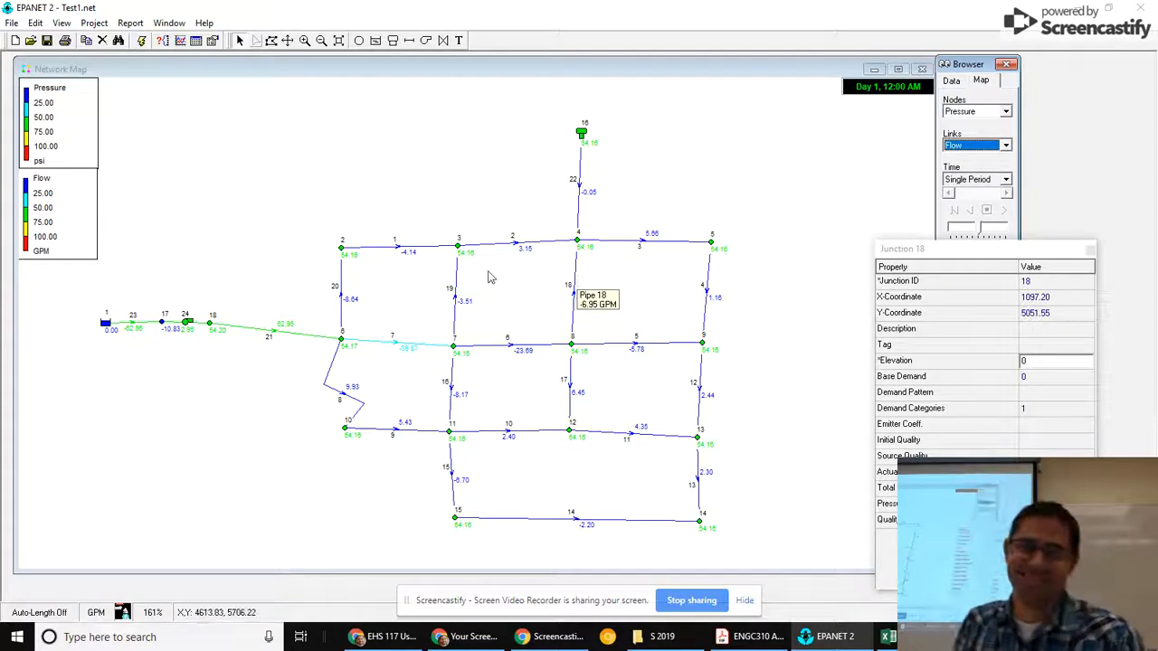
mouse_move(490, 253)
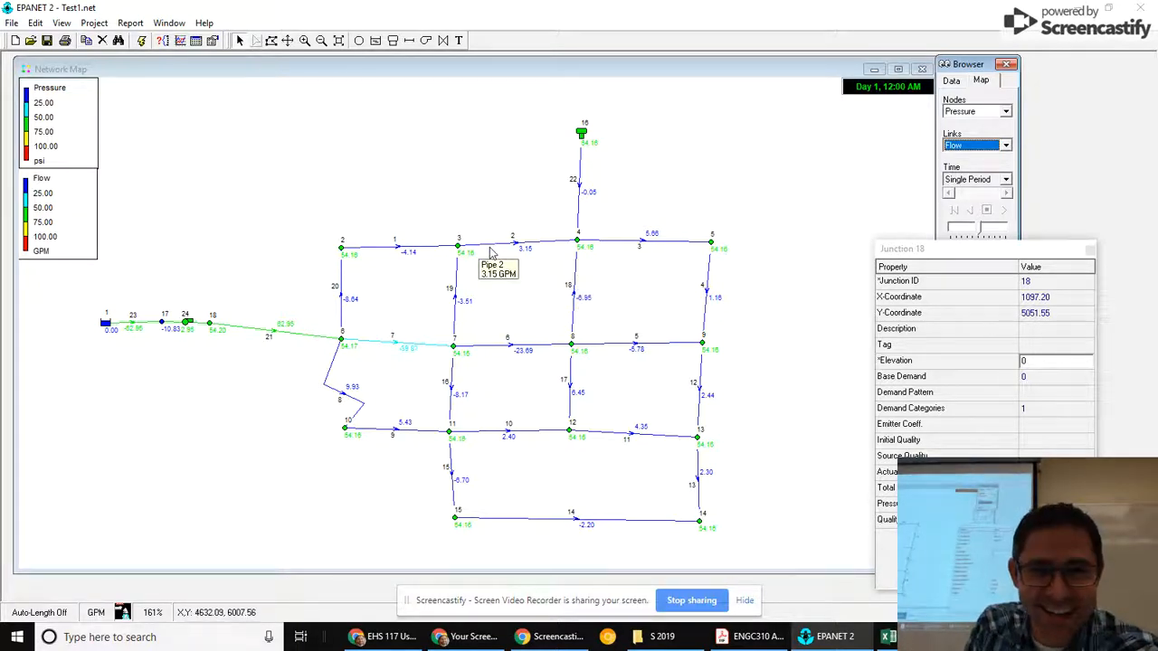
click(304, 40)
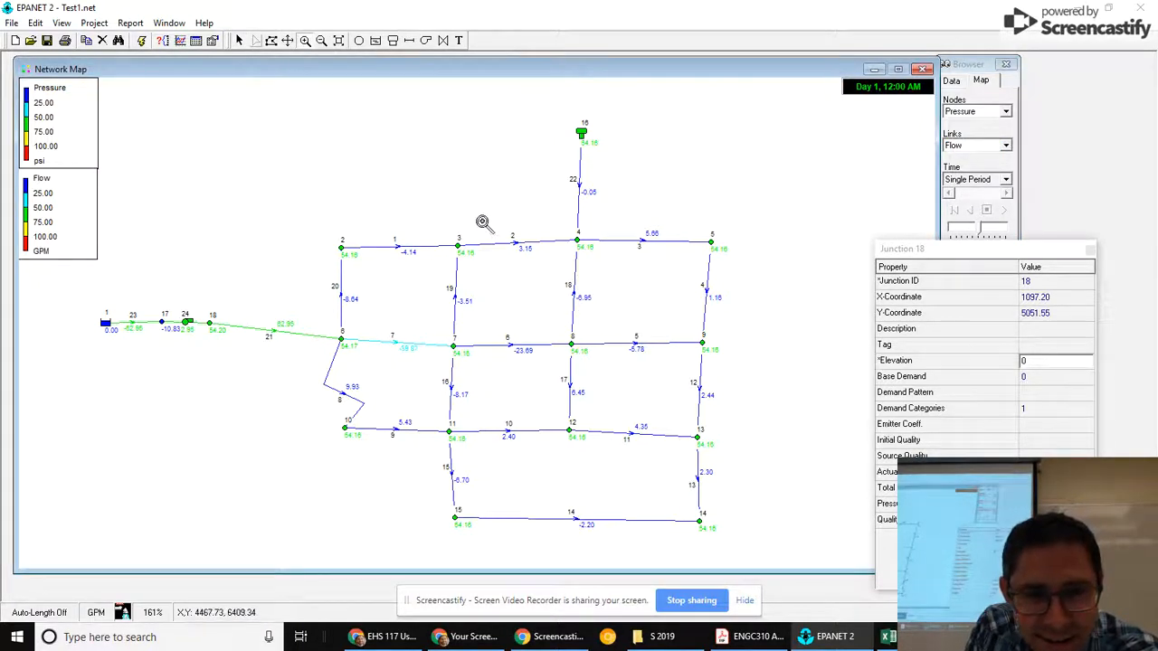
drag(482, 221, 539, 297)
drag(212, 203, 400, 357)
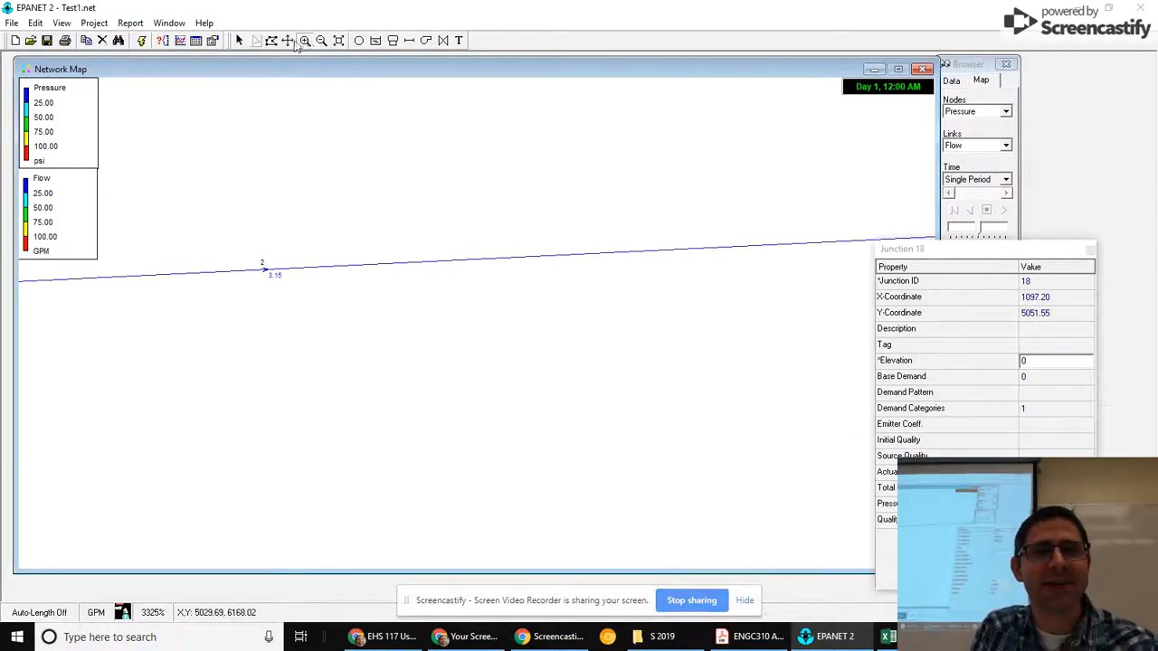
click(340, 43)
drag(192, 165, 653, 486)
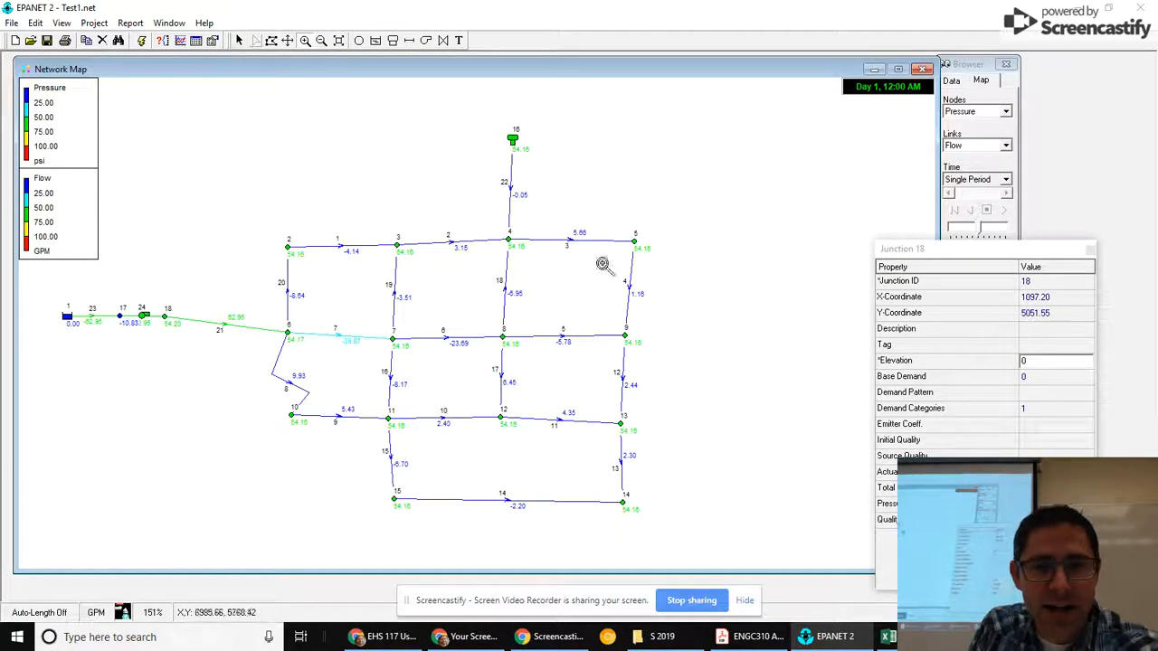
click(240, 40)
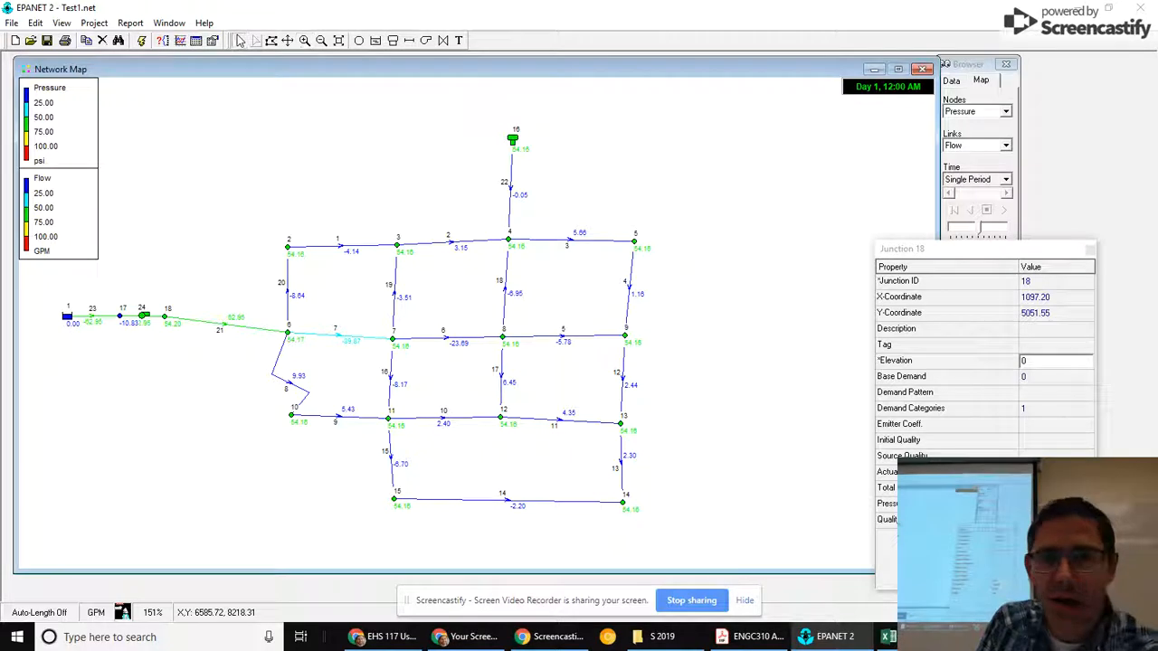